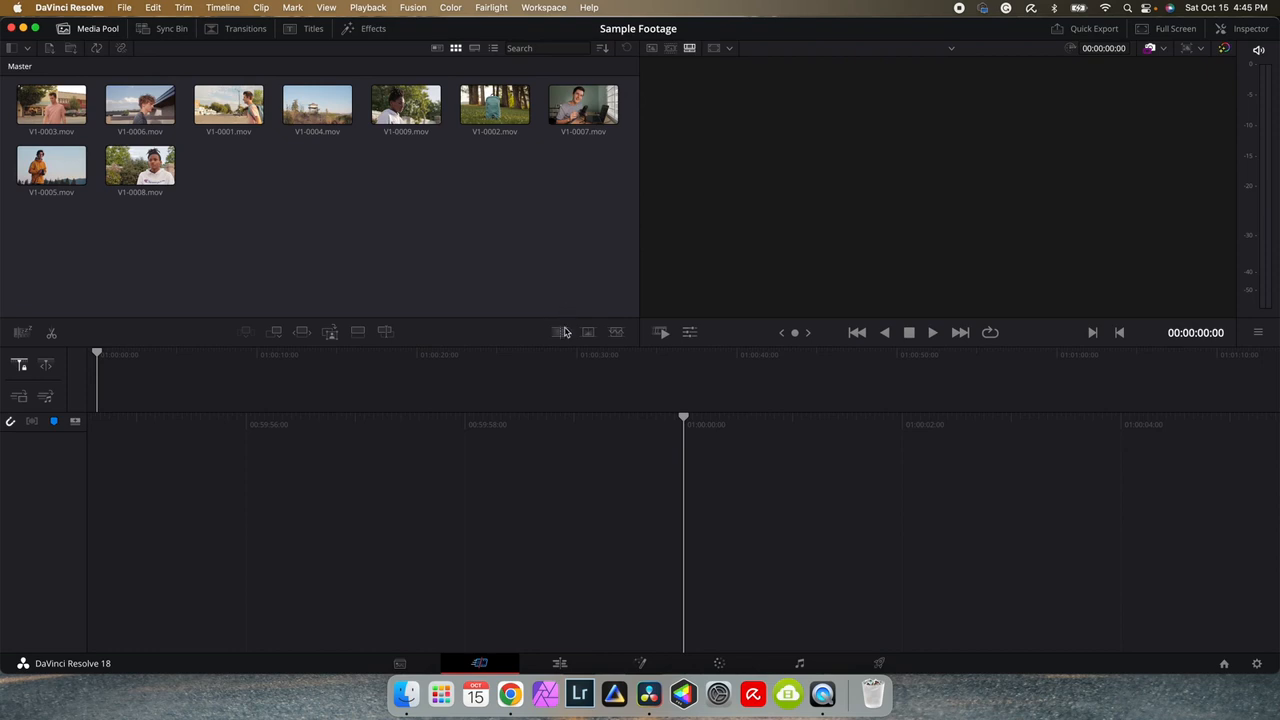
click(561, 664)
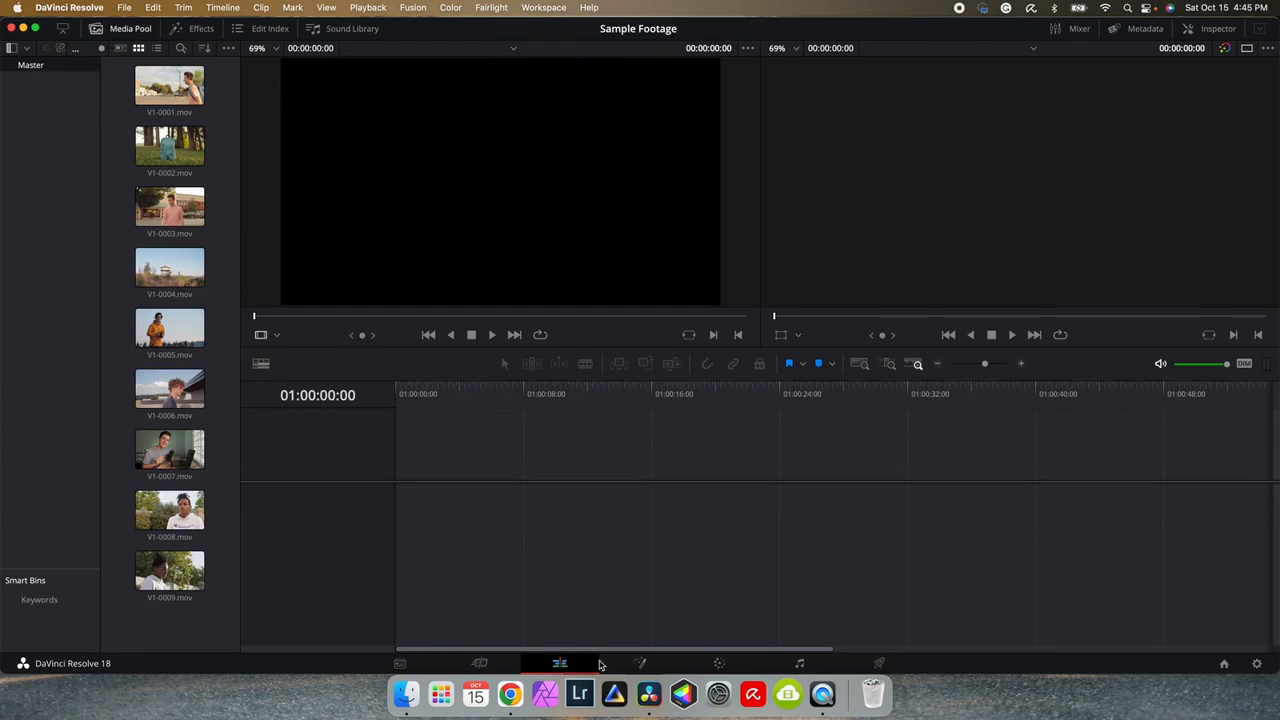
click(642, 666)
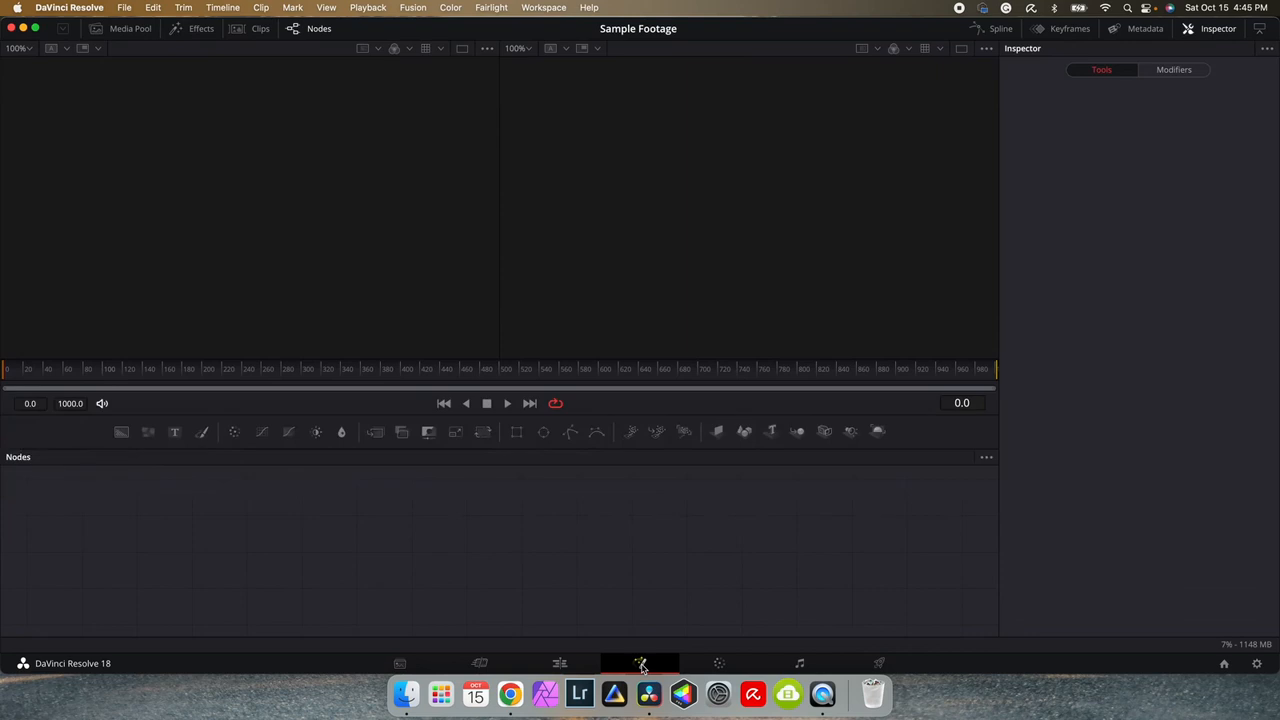
click(719, 665)
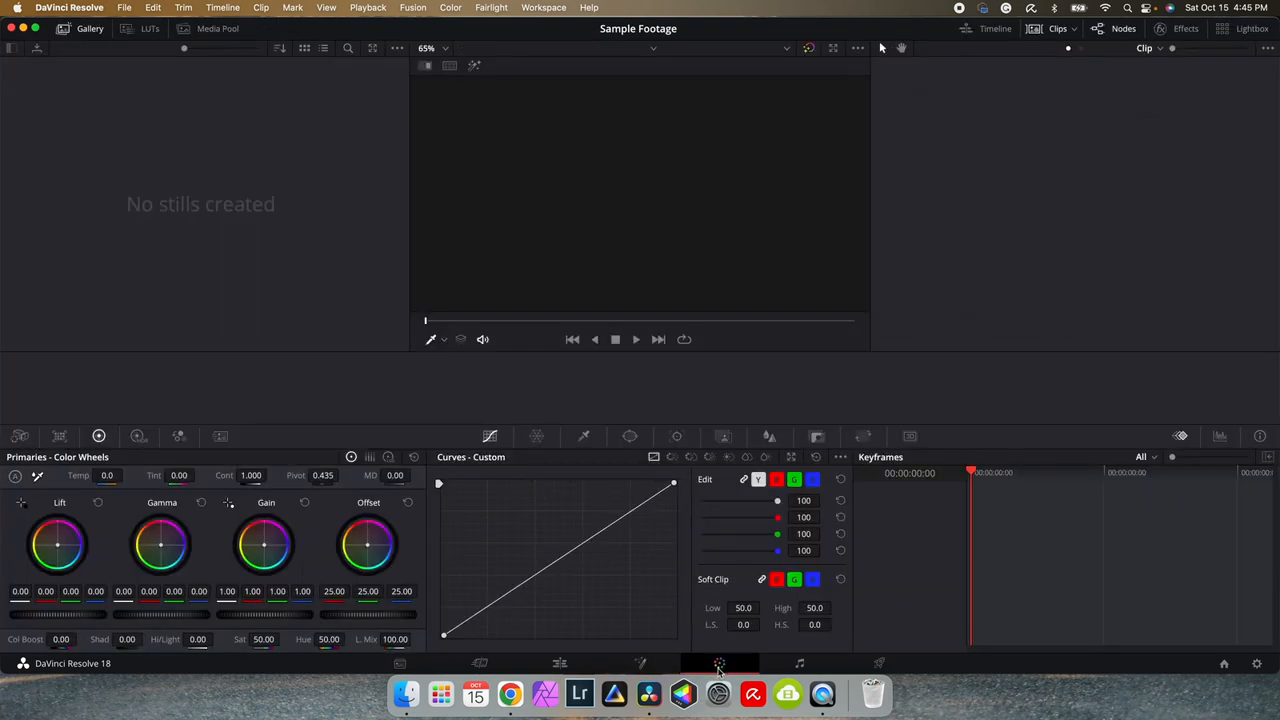
Step: Place all nine media pool clips, V1-0001 to V1-0009, on a new timeline in order and open it for color grading
click(580, 664)
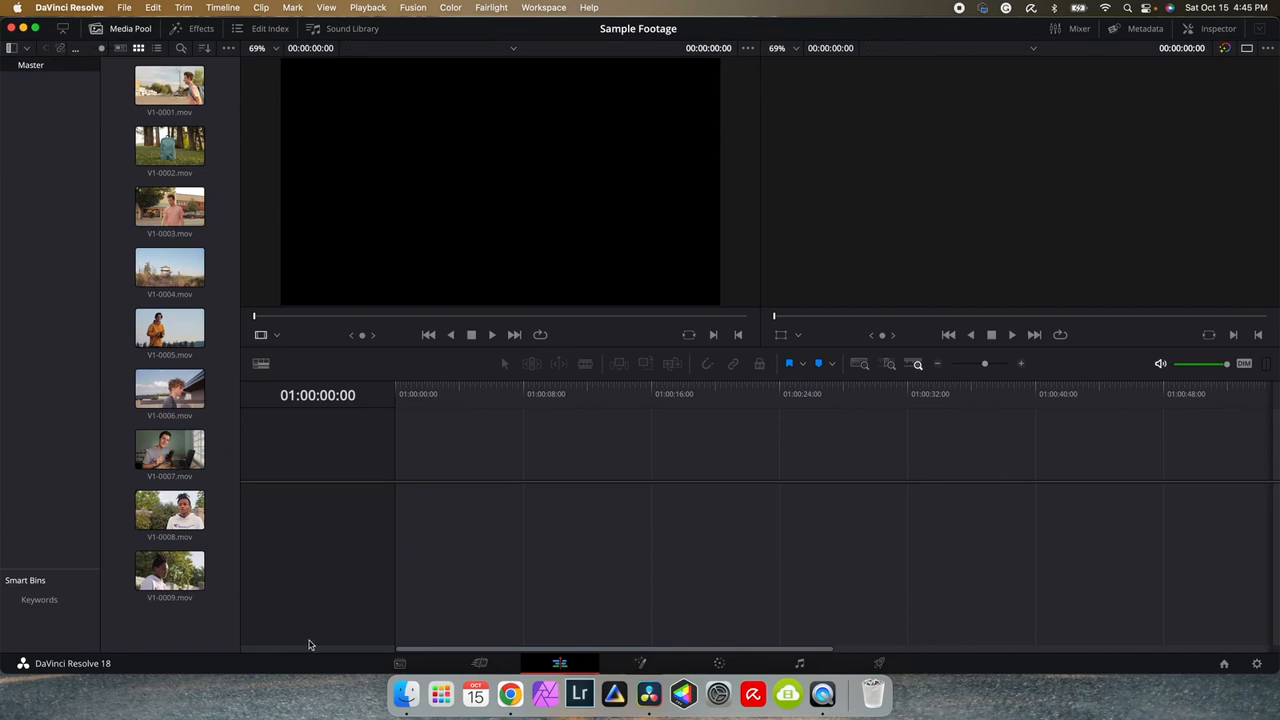
drag(202, 630, 392, 516)
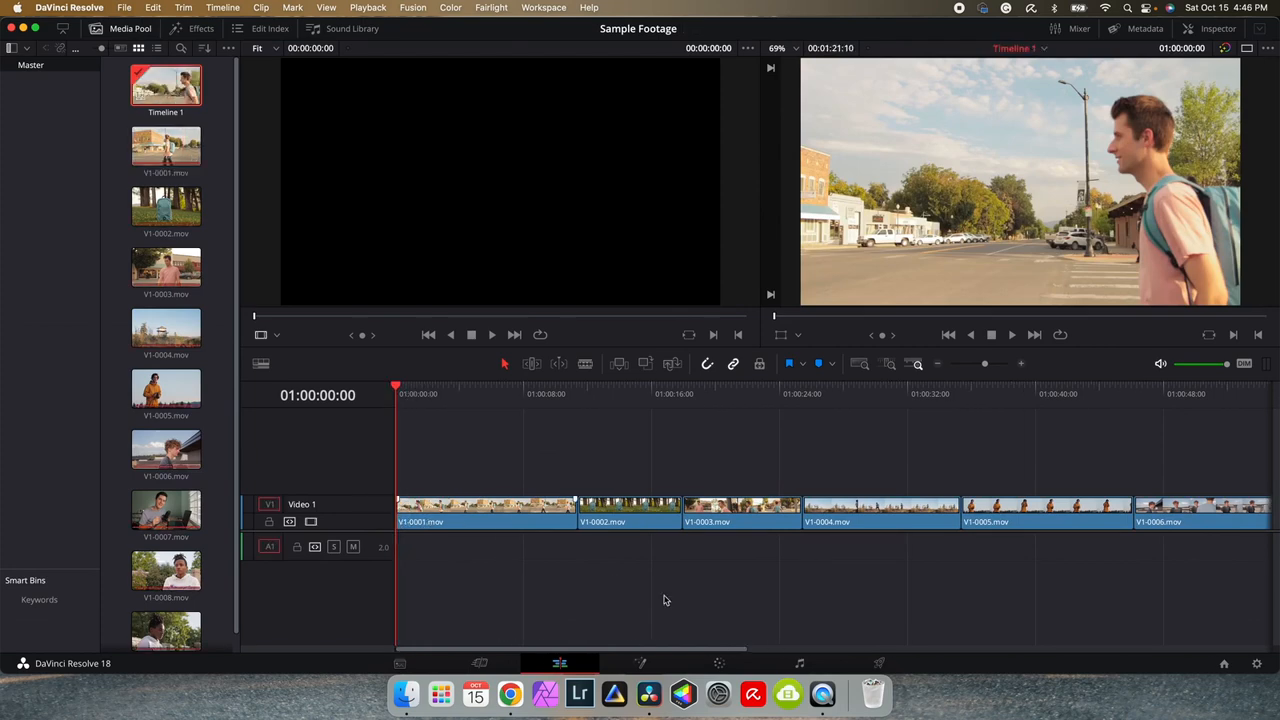
click(735, 665)
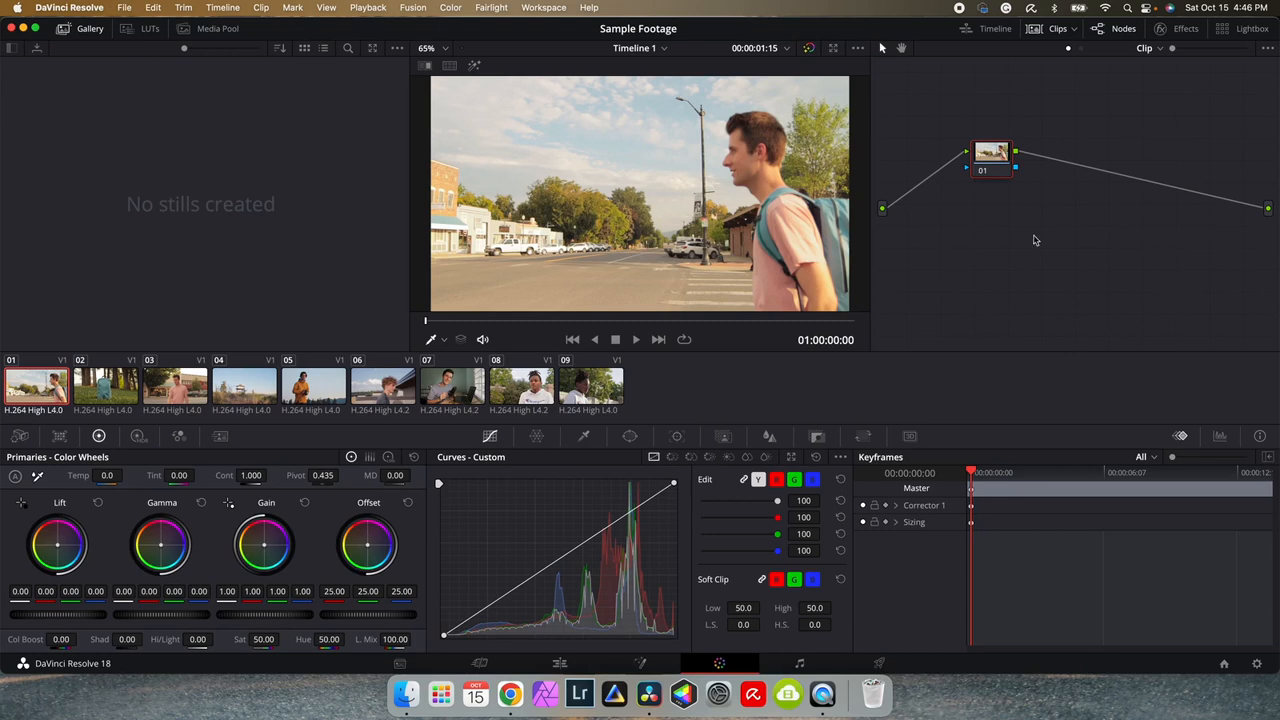
Step: Set the saturation of node 01 to 0 on the first clip and try to restore the color from a second serial node
drag(988, 160, 951, 167)
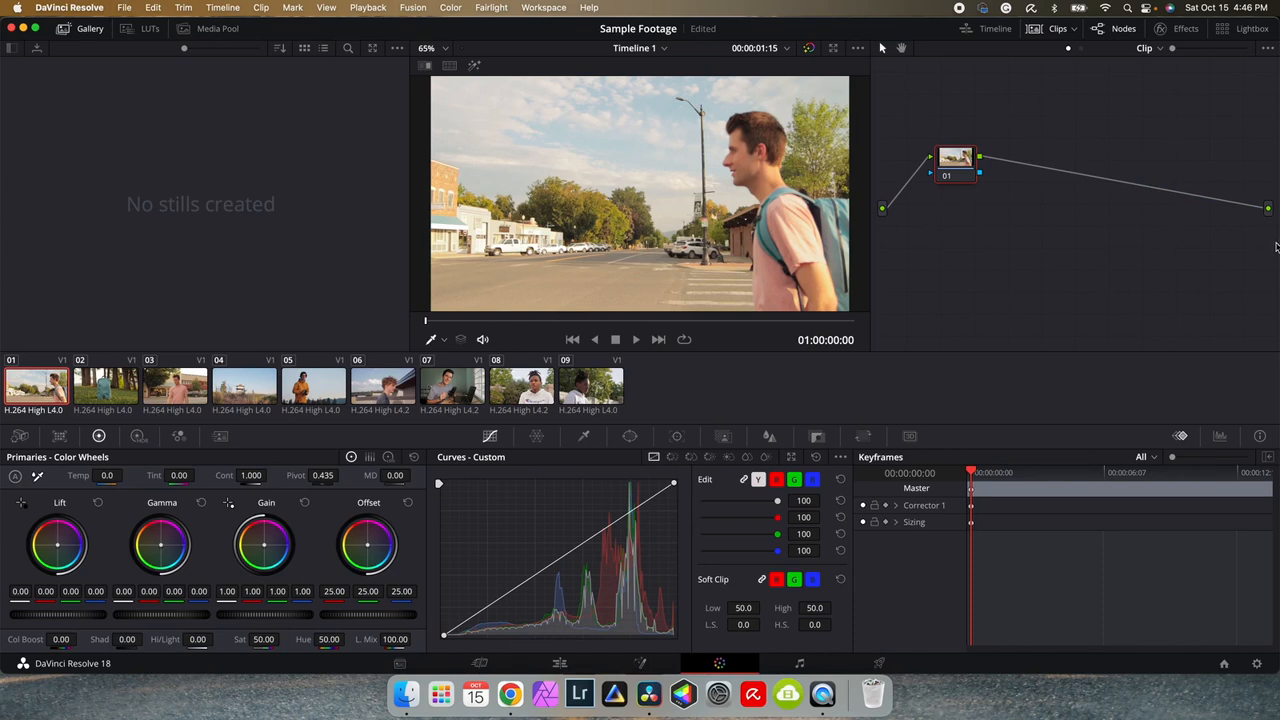
drag(963, 166, 943, 190)
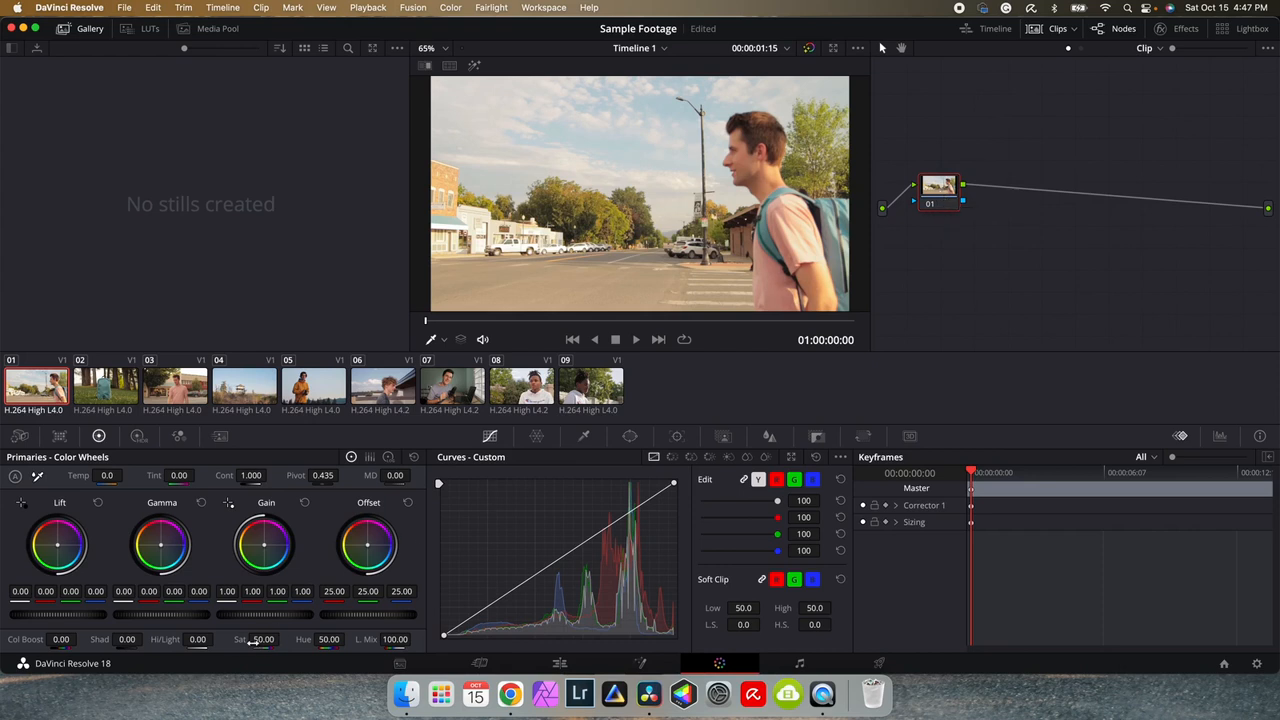
drag(263, 639, 200, 639)
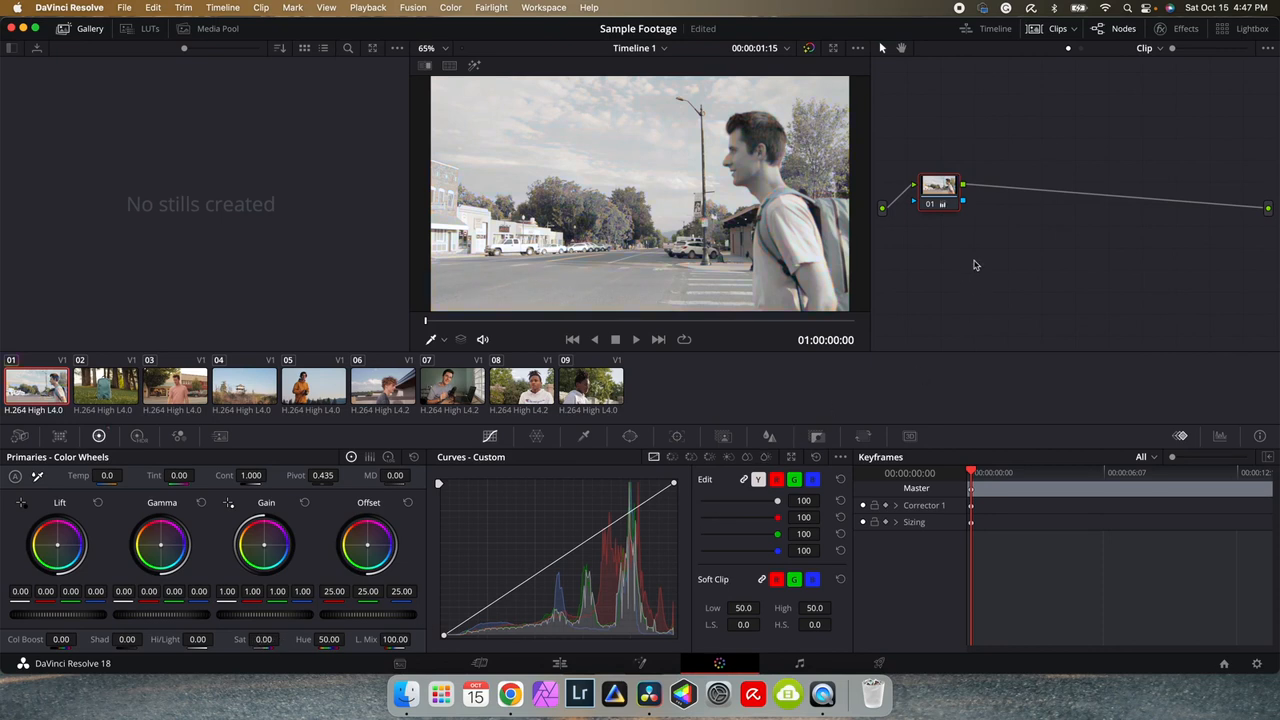
key(alt+s)
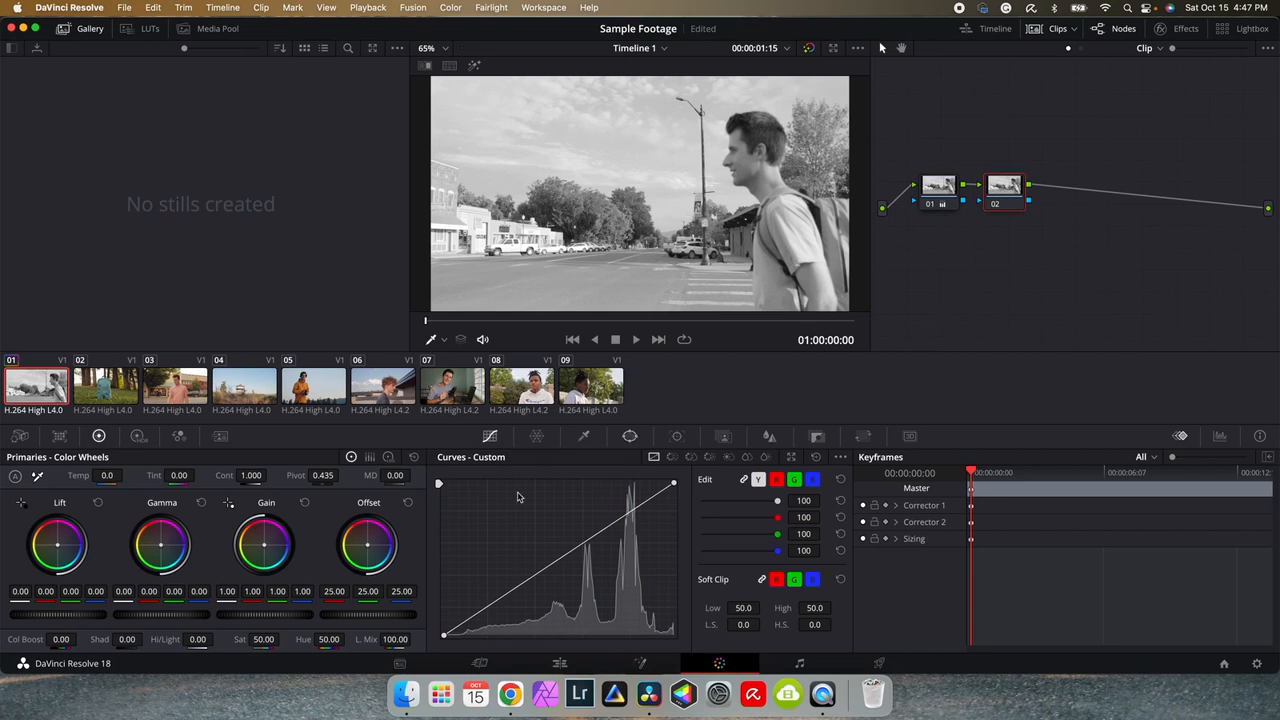
drag(265, 639, 283, 639)
Step: Reset all grades and nodes on the first clip and save the project
right_click(916, 237)
click(928, 246)
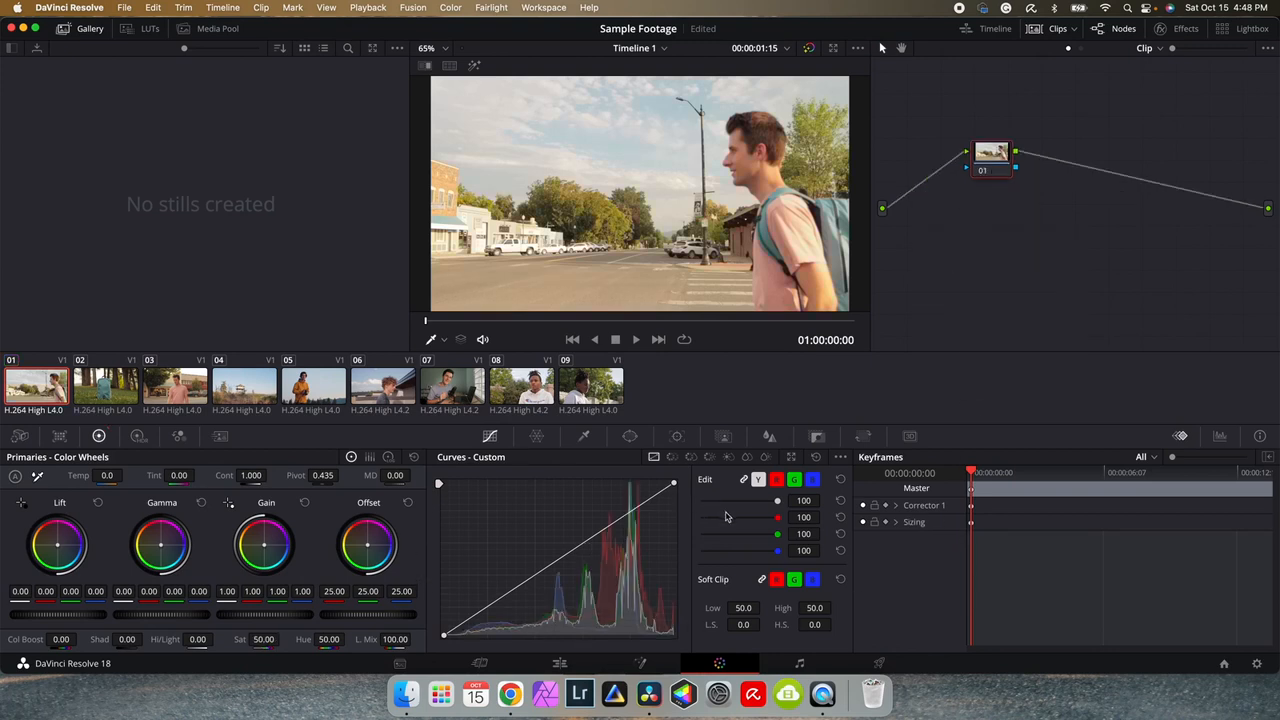
key(super+s)
Step: Try an Offset of 5.50 on the primary color wheels and a Midtone of 1.00 on the log wheels, resetting each
drag(368, 614, 341, 614)
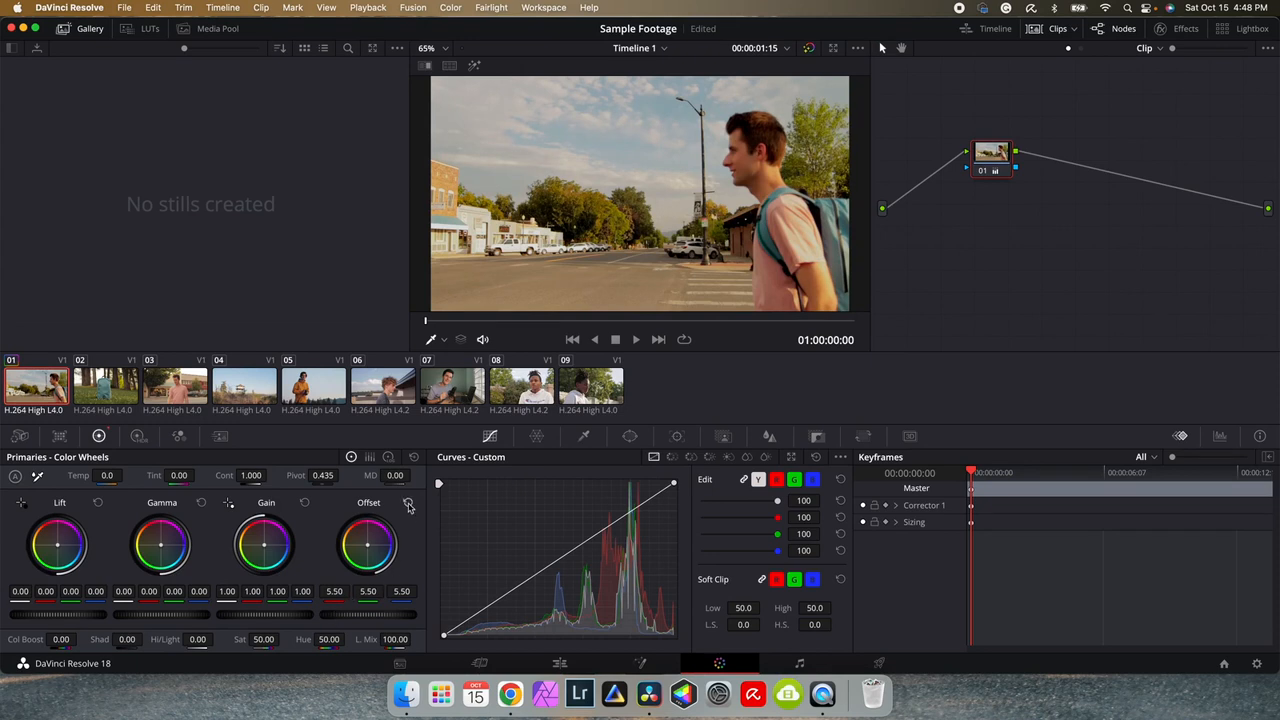
click(408, 505)
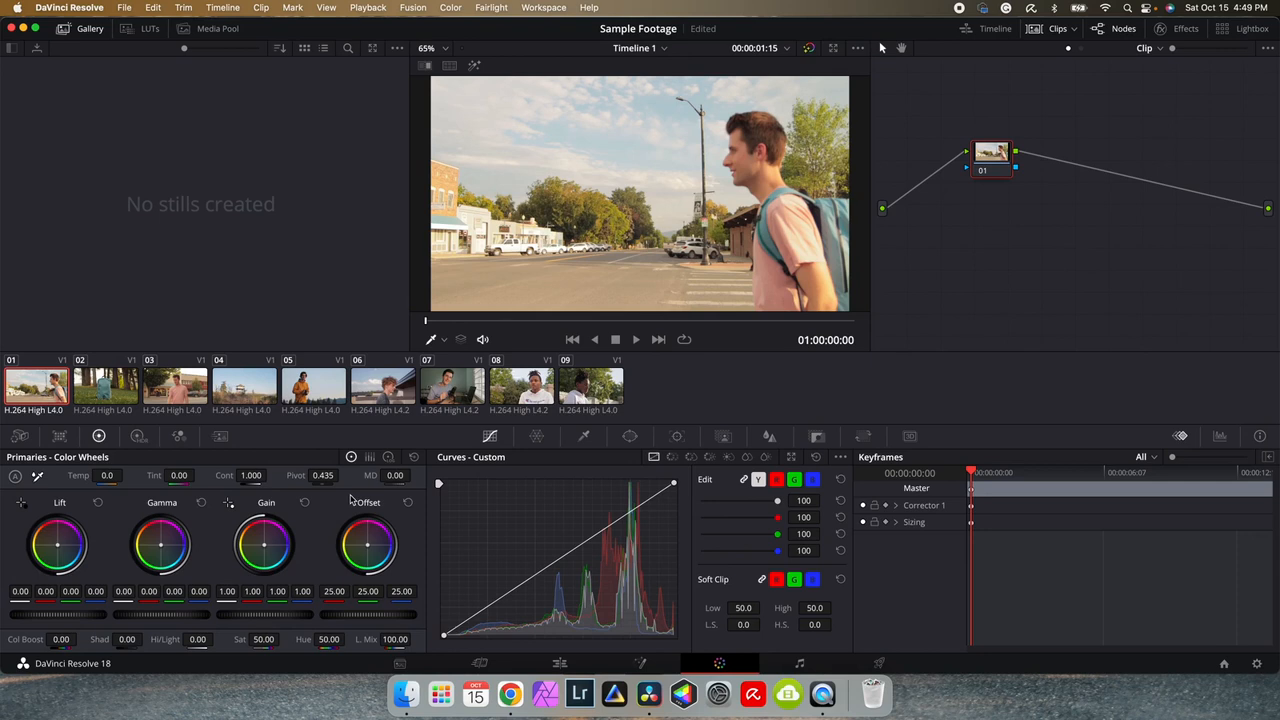
click(389, 458)
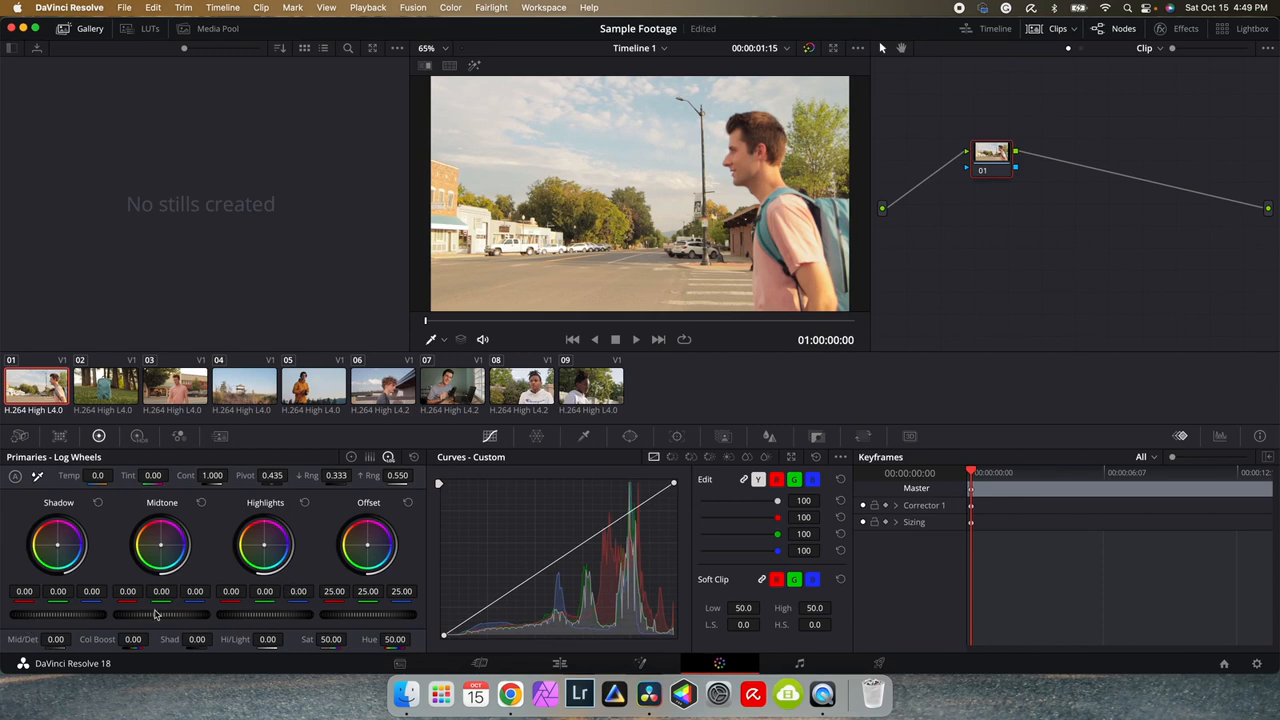
drag(150, 614, 230, 614)
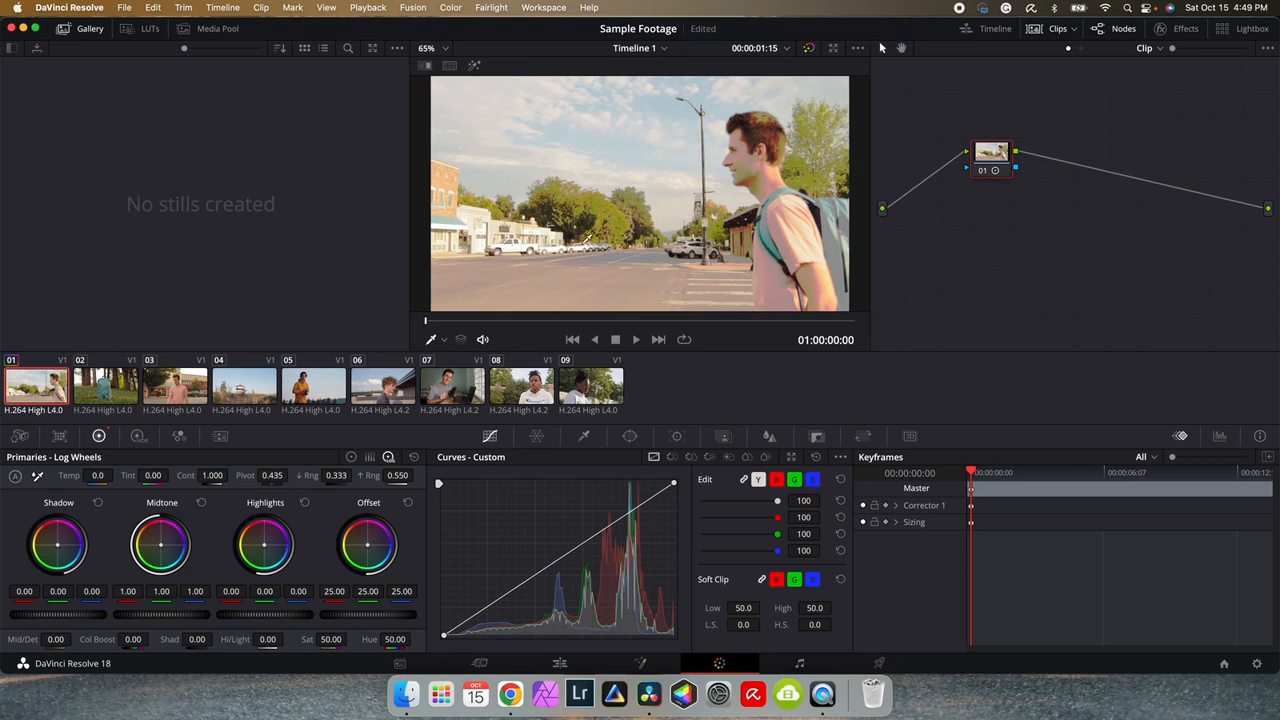
click(201, 503)
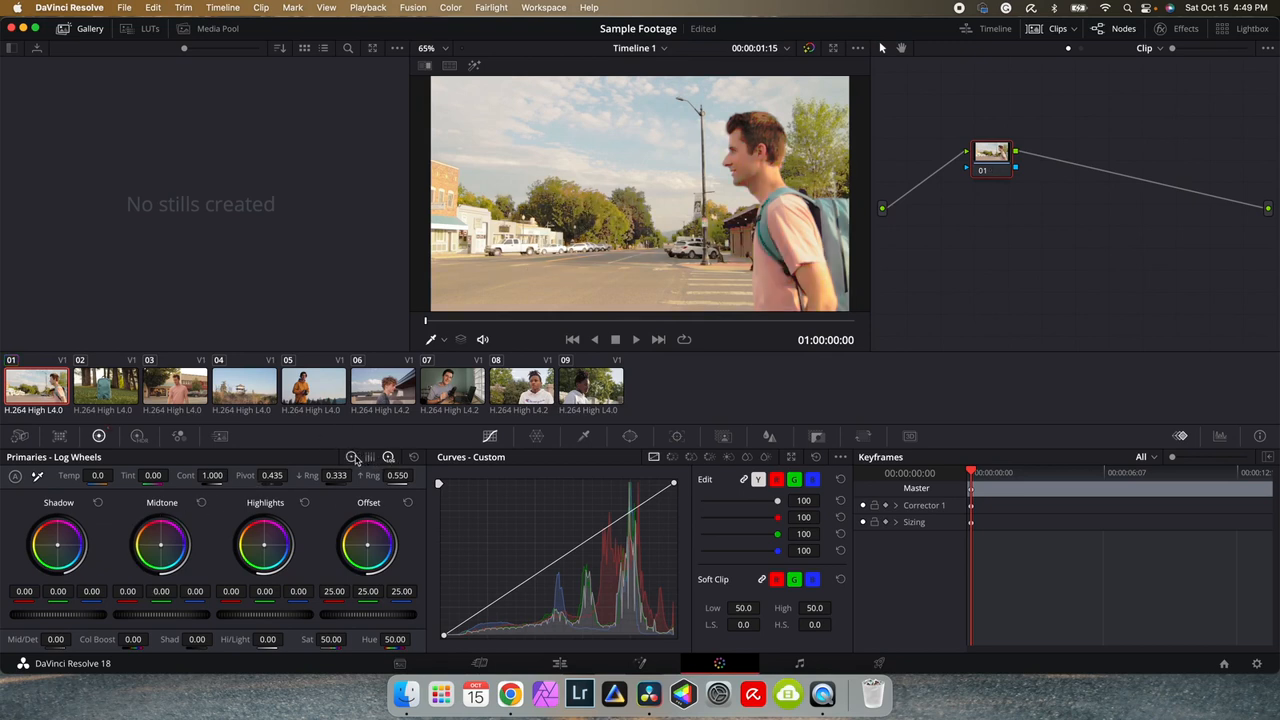
Step: Try a Gamma of 0.31 on the primary color wheels and reset it
click(351, 457)
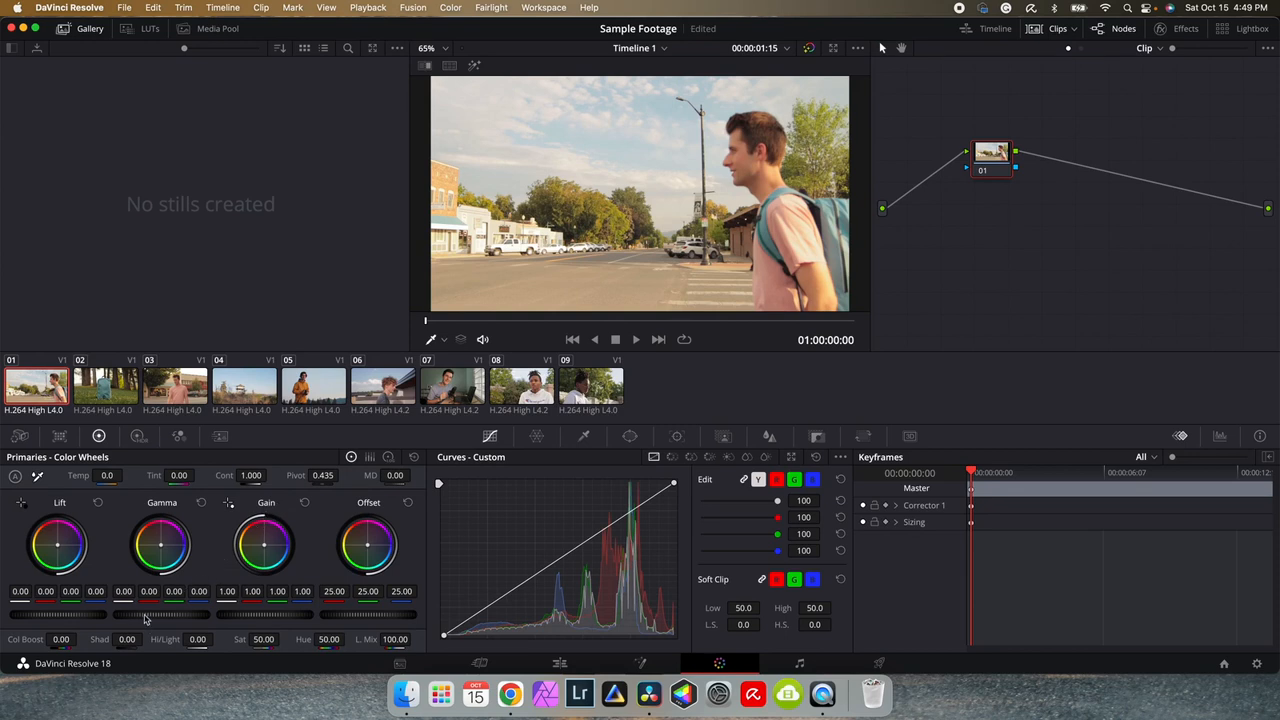
mouse_move(130, 614)
mouse_down()
mouse_move(165, 614)
mouse_move(130, 619)
mouse_up()
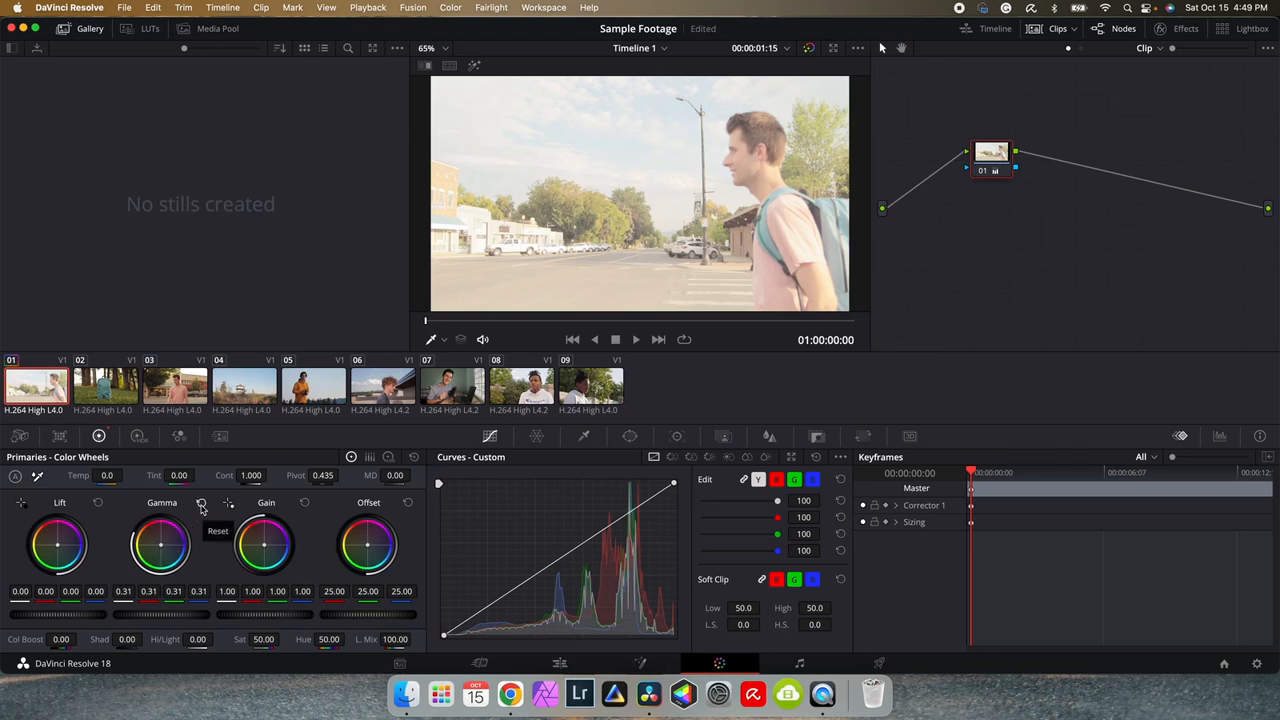
click(201, 504)
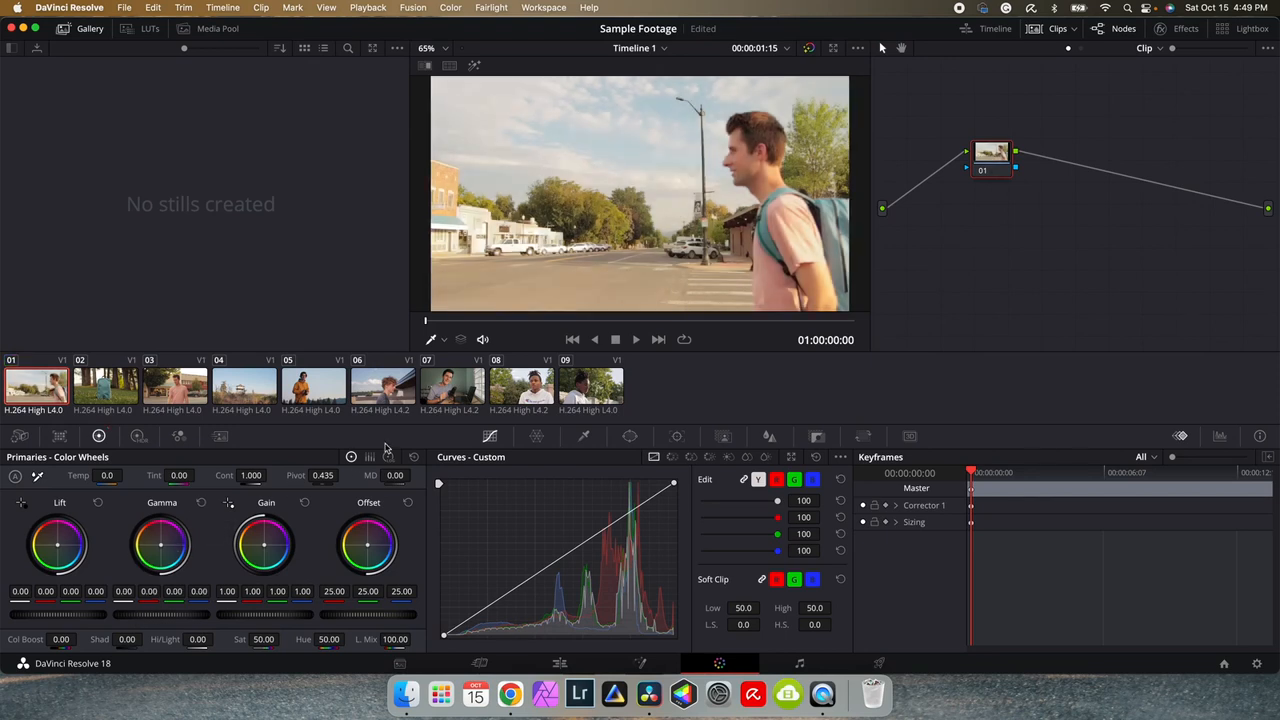
Step: Examine the log wheels and the tonal zones of the HDR color wheels from Black to Specular
click(388, 457)
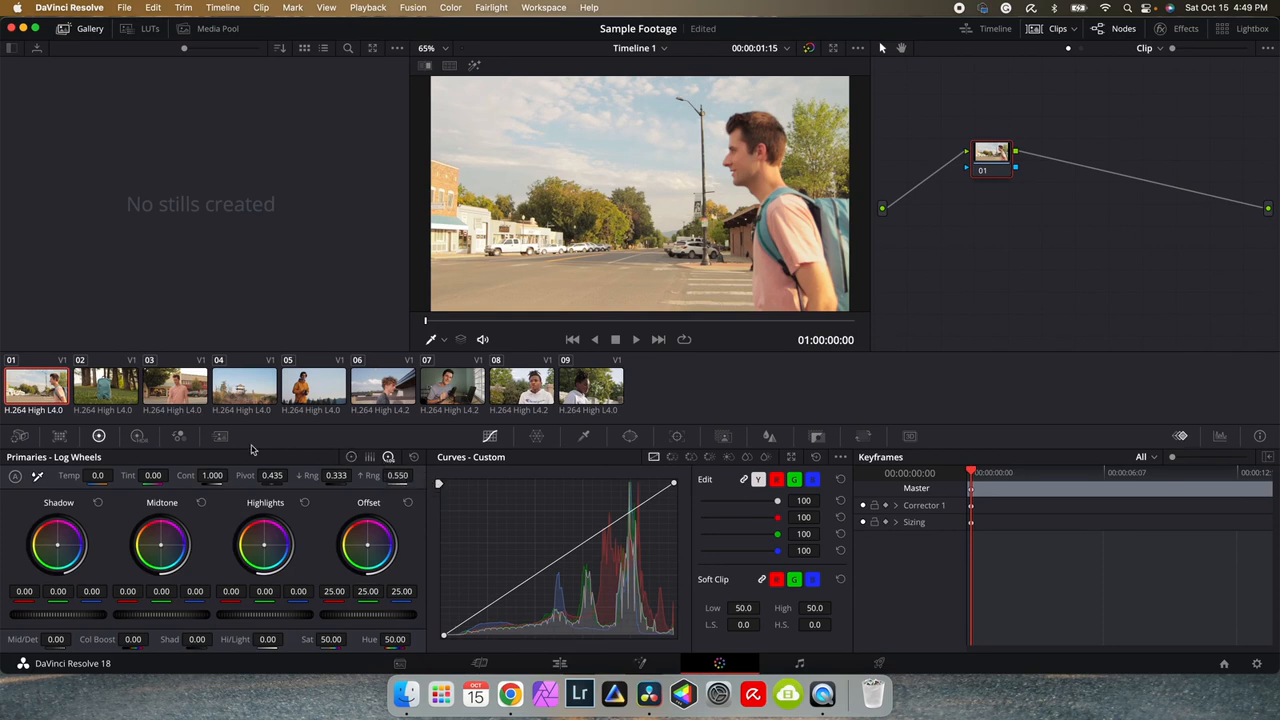
click(138, 437)
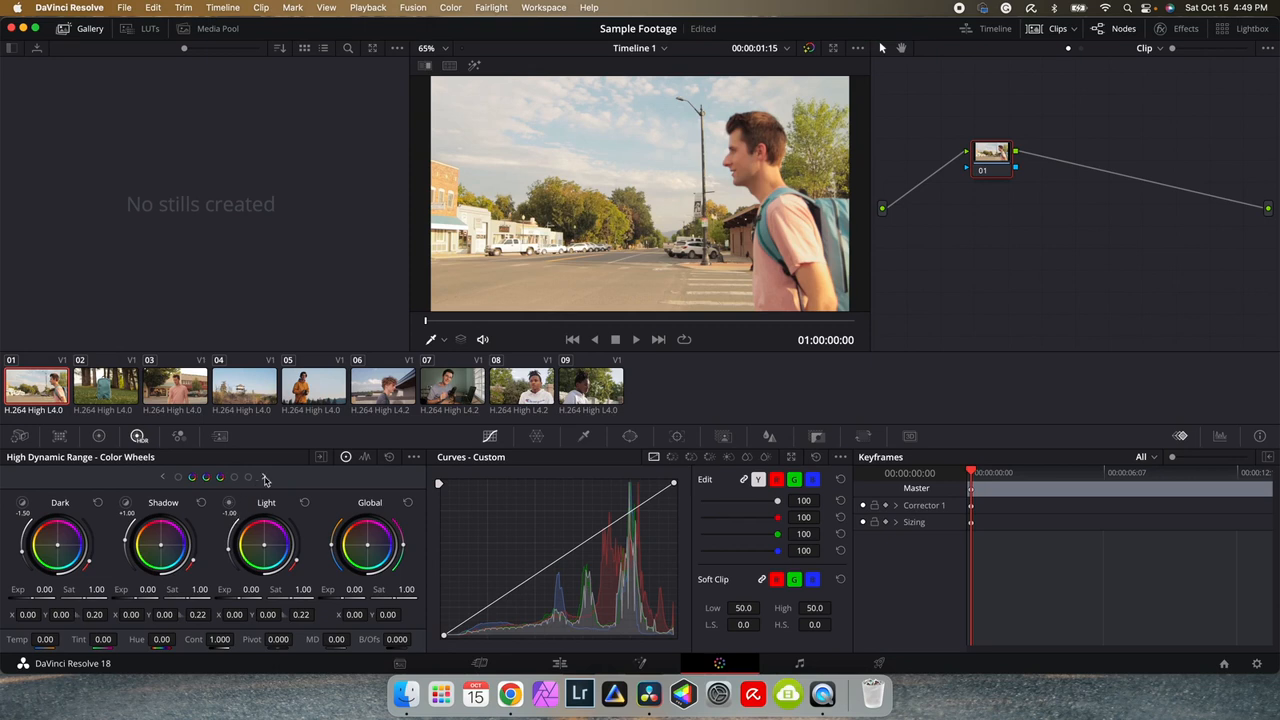
click(264, 478)
click(264, 478)
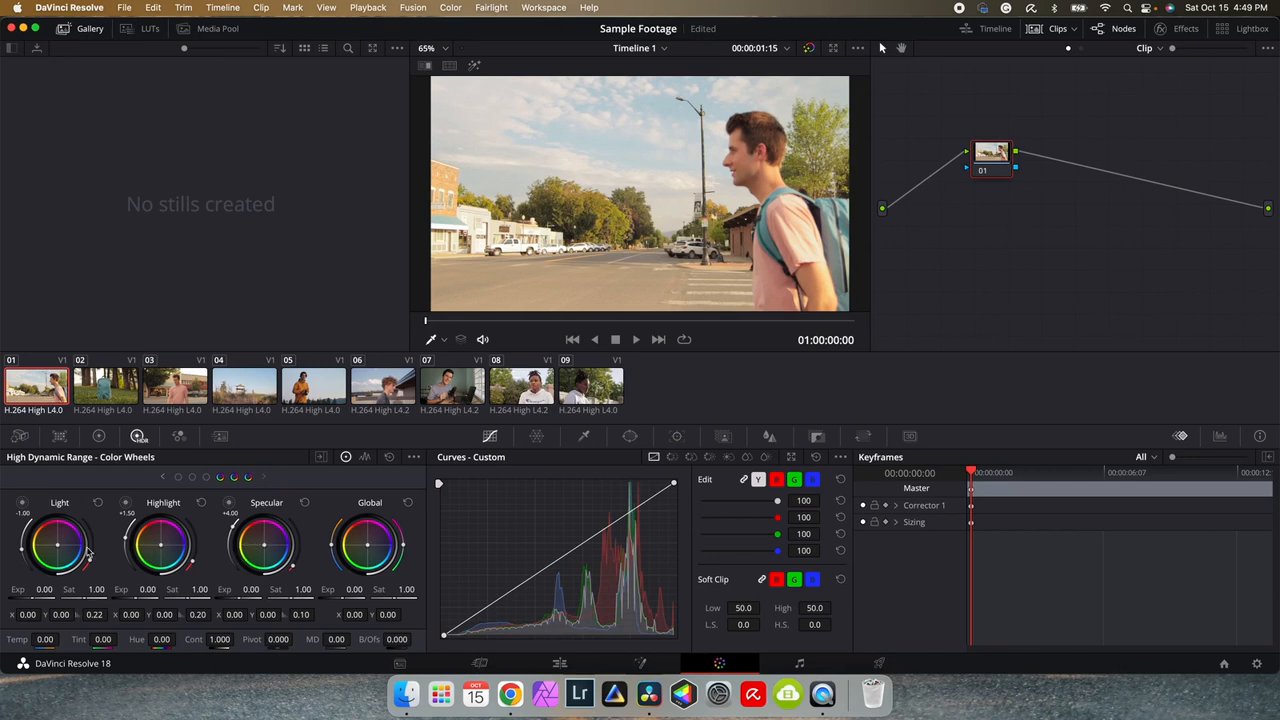
click(163, 478)
click(163, 478)
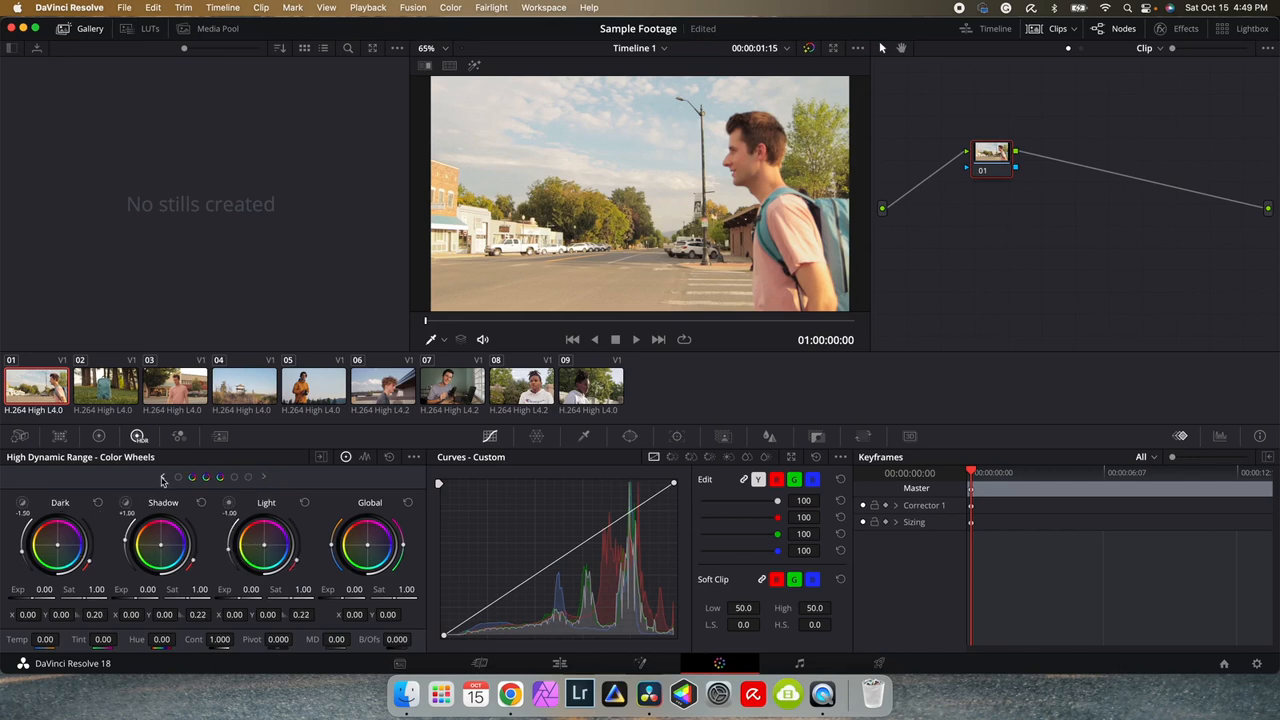
click(163, 478)
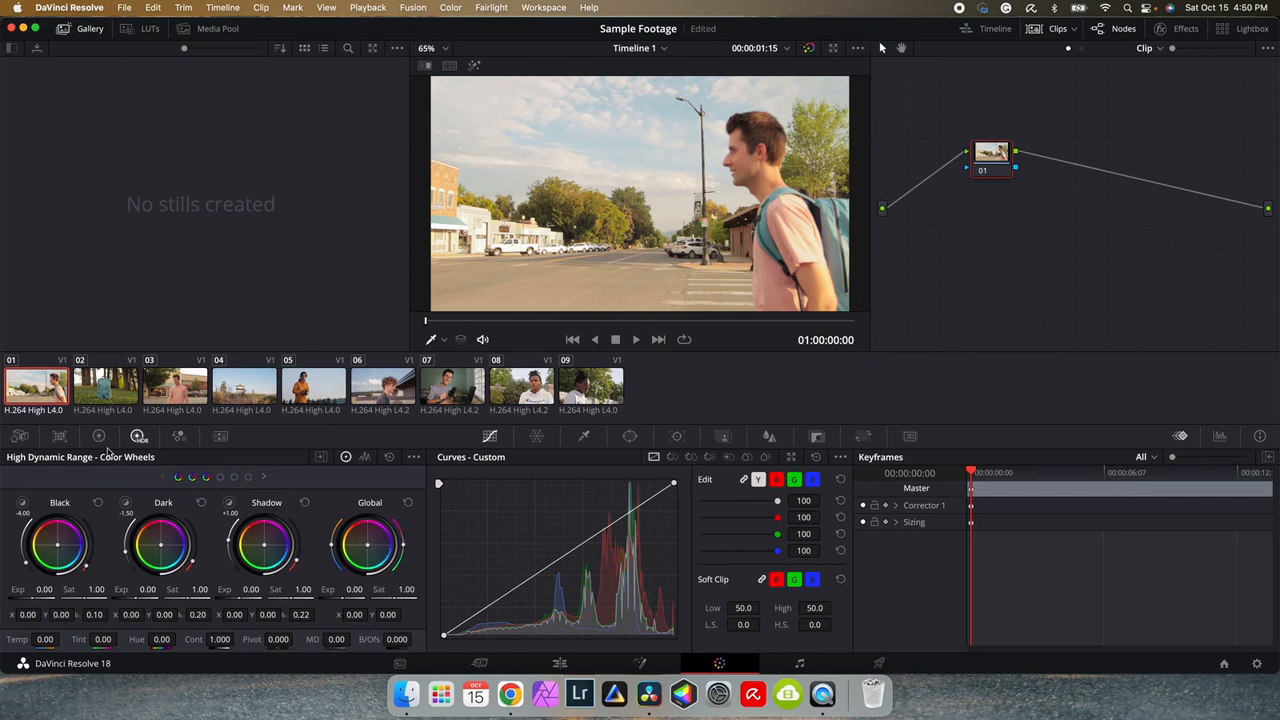
Step: Try a temperature of 2200 and a tint of -41.50 in the primaries, resetting each
click(100, 437)
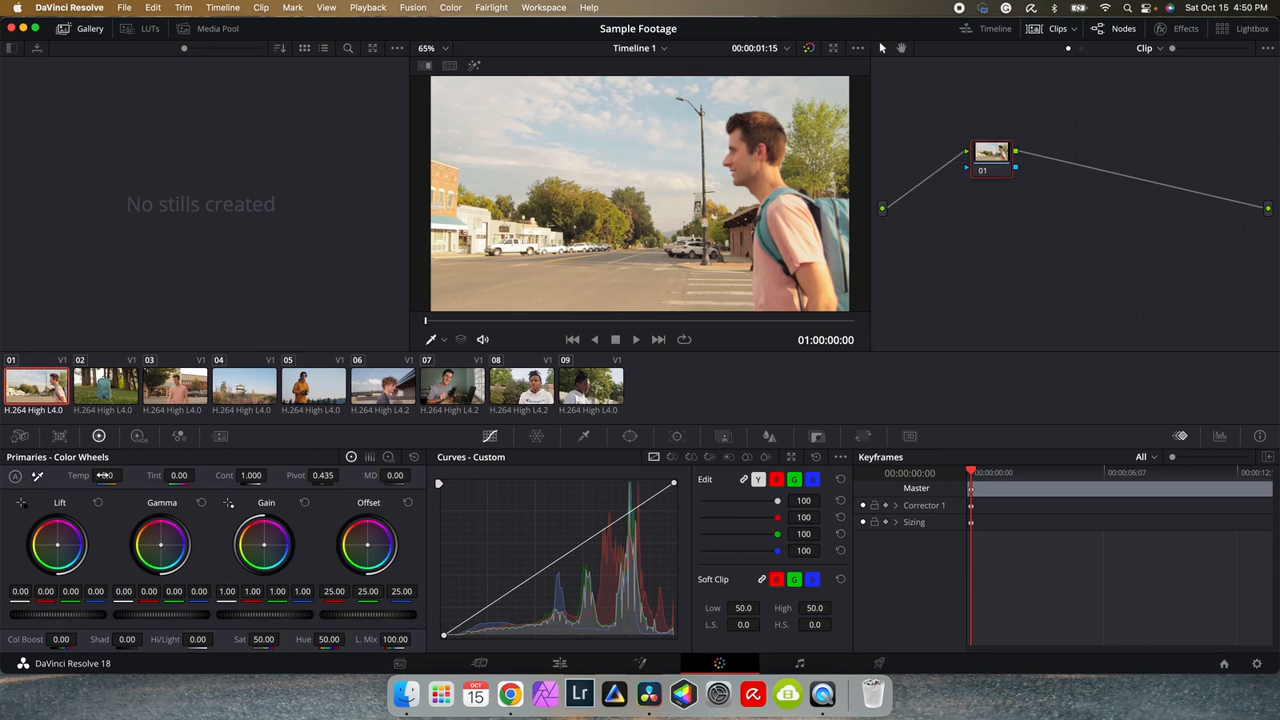
mouse_move(105, 476)
mouse_down()
mouse_move(75, 476)
mouse_move(126, 476)
mouse_up()
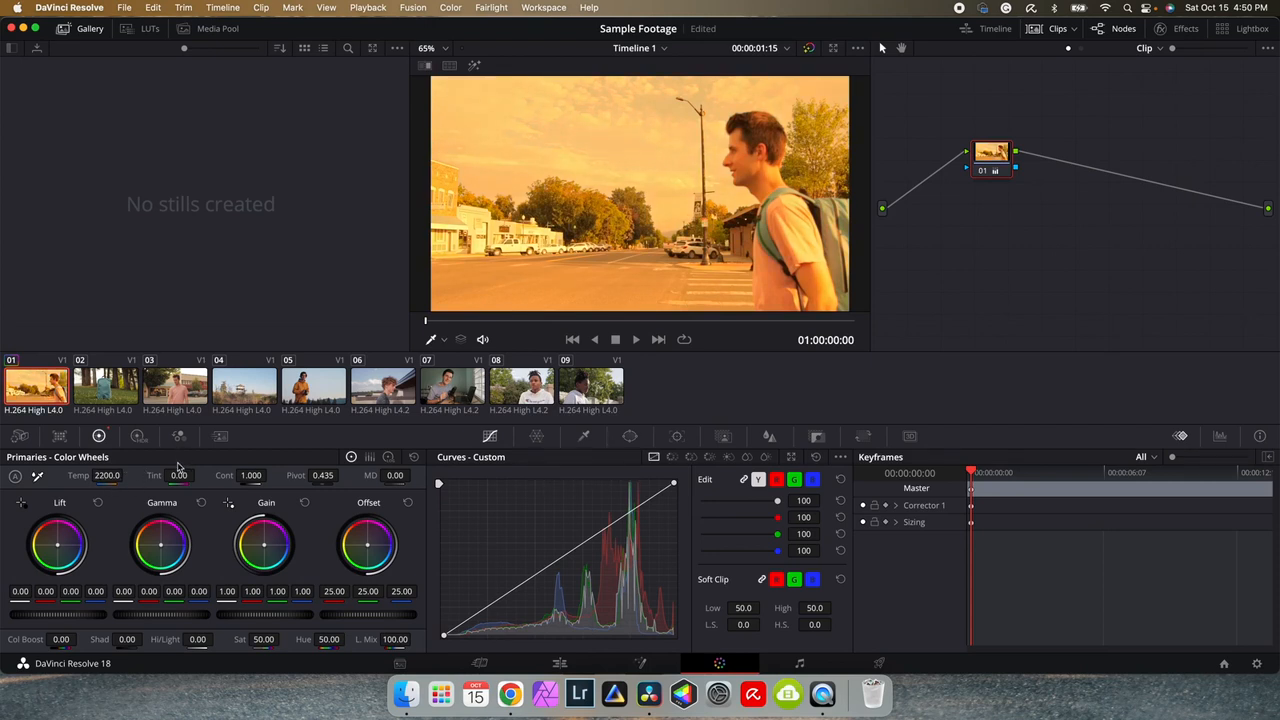
double_click(107, 475)
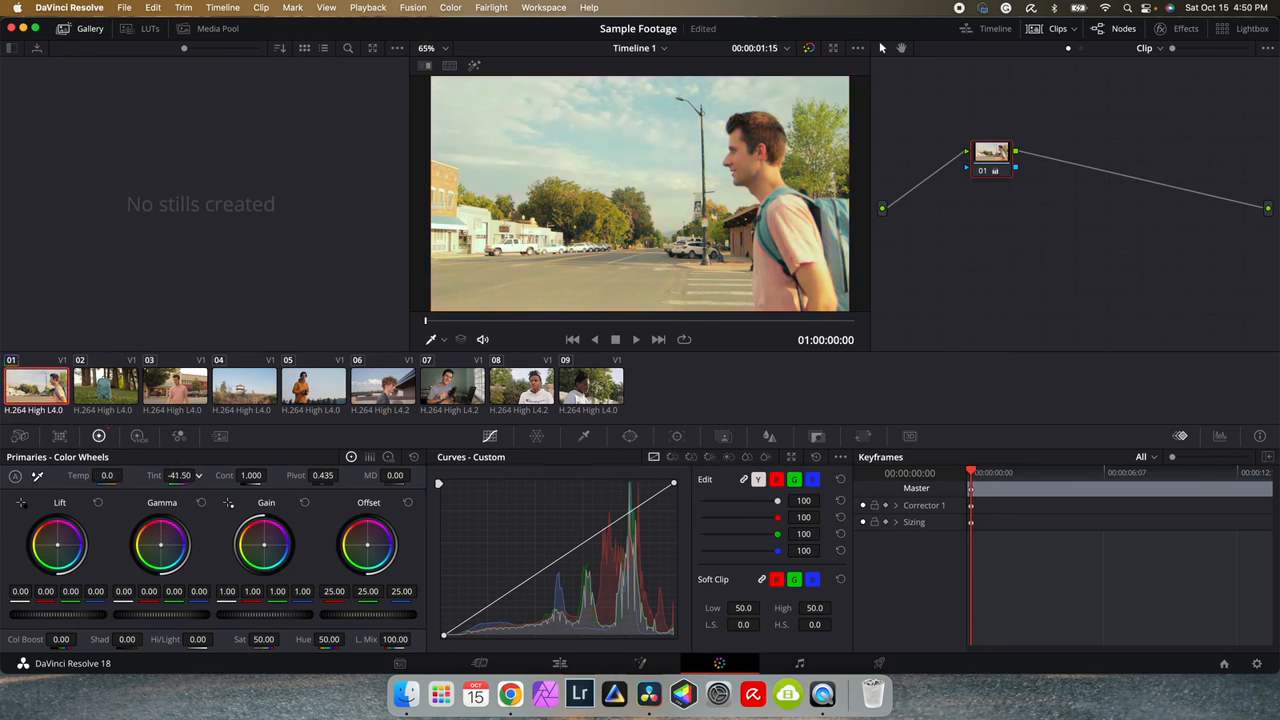
drag(179, 475, 245, 475)
double_click(183, 476)
Step: Try a contrast of 1.220 with a pivot of 0.409 in the primaries
mouse_move(251, 475)
mouse_down()
mouse_move(316, 475)
mouse_move(222, 475)
mouse_move(270, 476)
mouse_up()
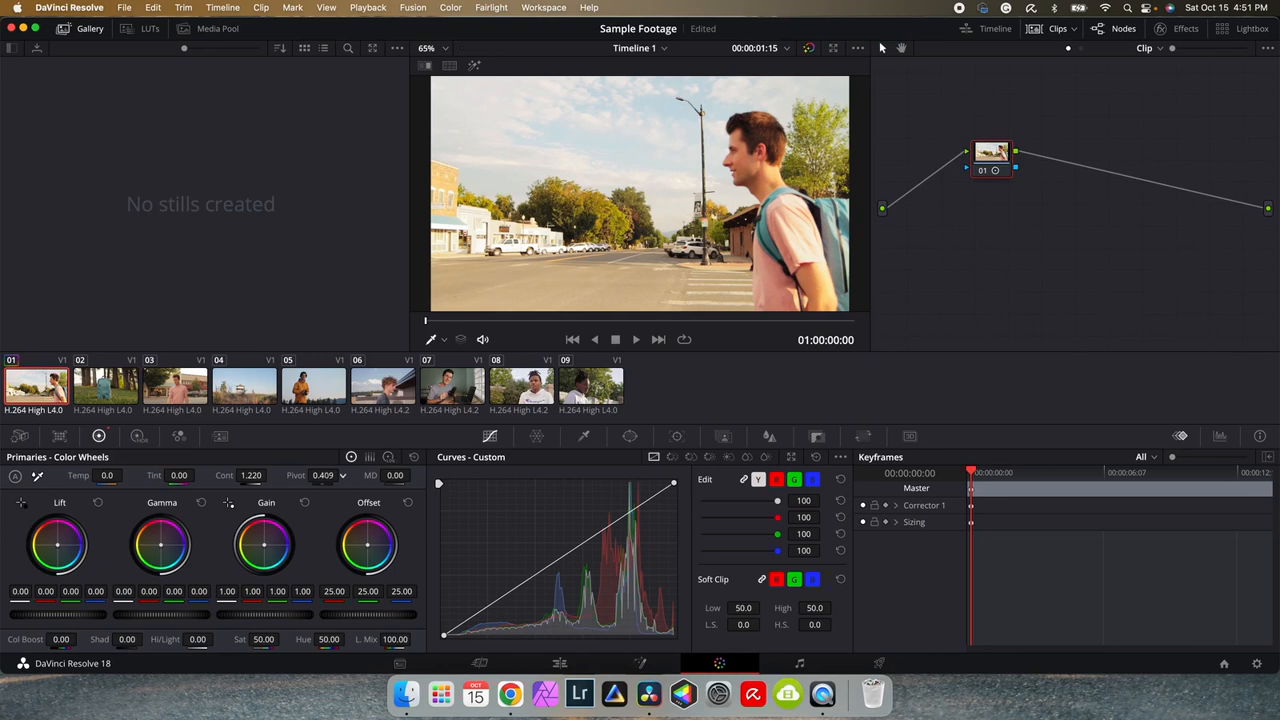
drag(323, 476, 250, 476)
mouse_move(342, 475)
mouse_down()
mouse_move(405, 475)
mouse_move(342, 475)
mouse_up()
Step: Reset the primaries adjustments on node 01 and save the project
click(323, 476)
key(shift+Home)
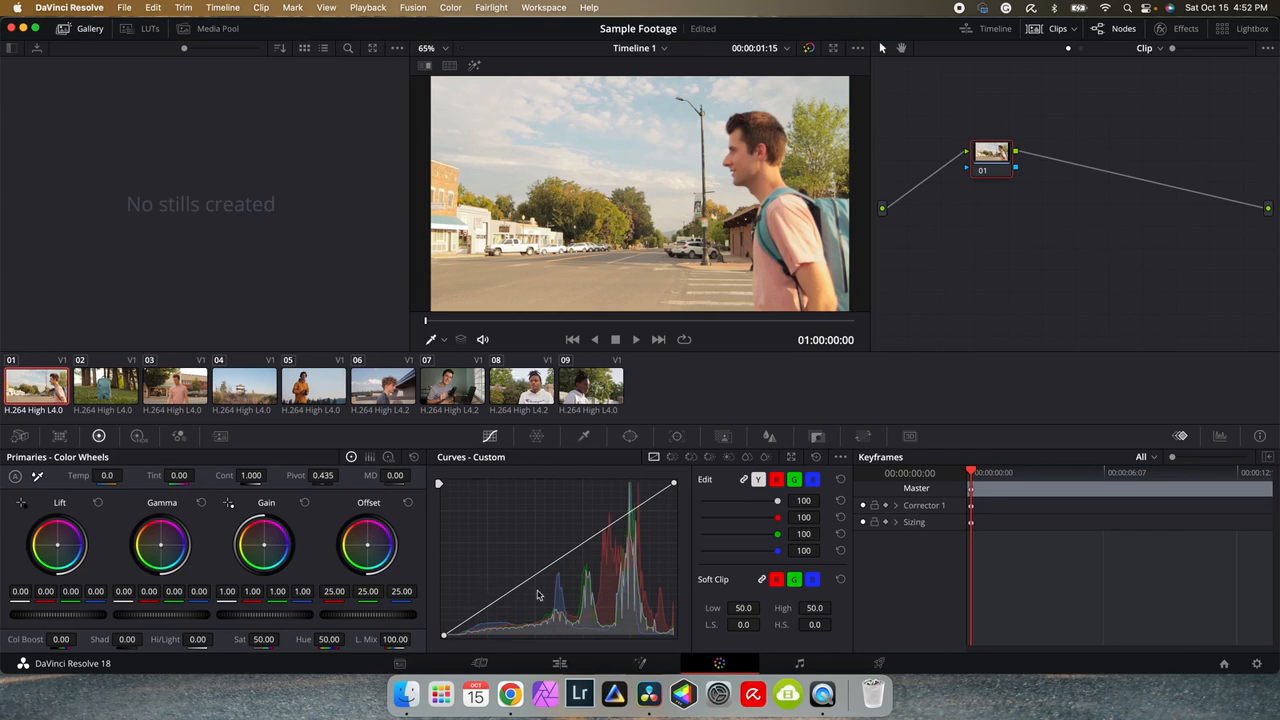
key(super+s)
Step: Try an S-shaped custom curve with raised highlights and lowered shadows, and reset all curves
drag(622, 522, 615, 511)
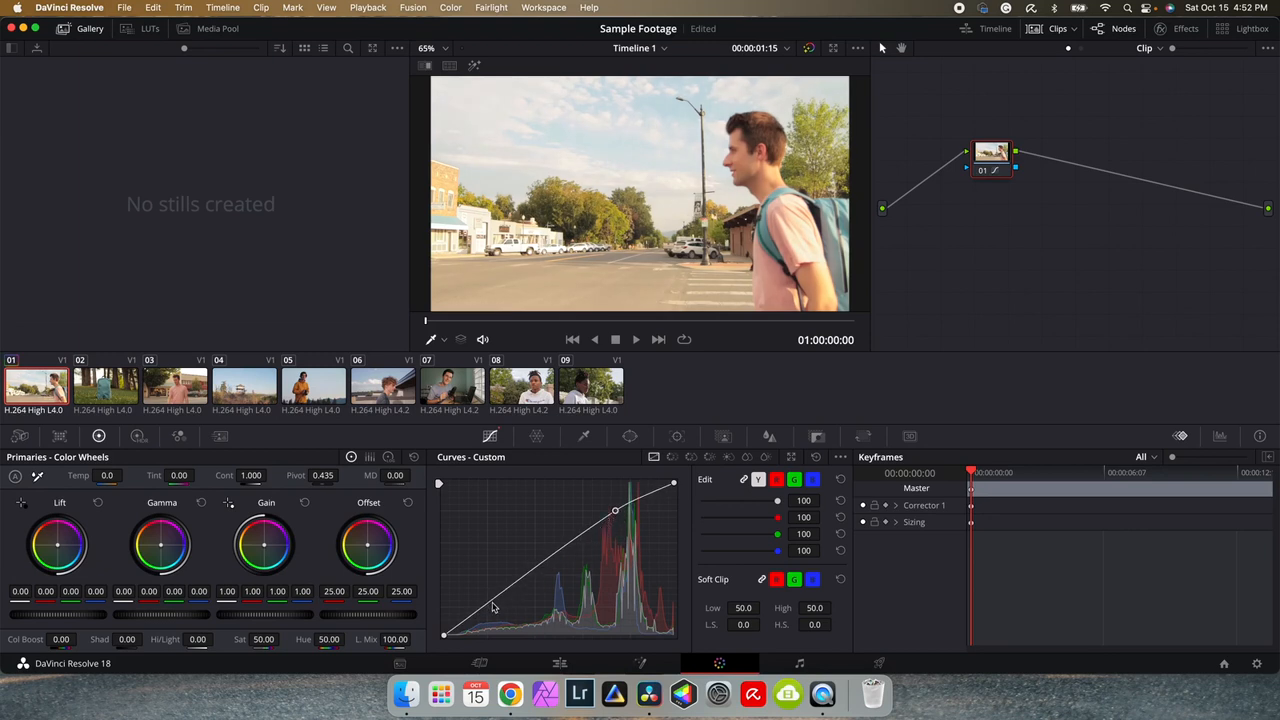
drag(498, 596, 503, 615)
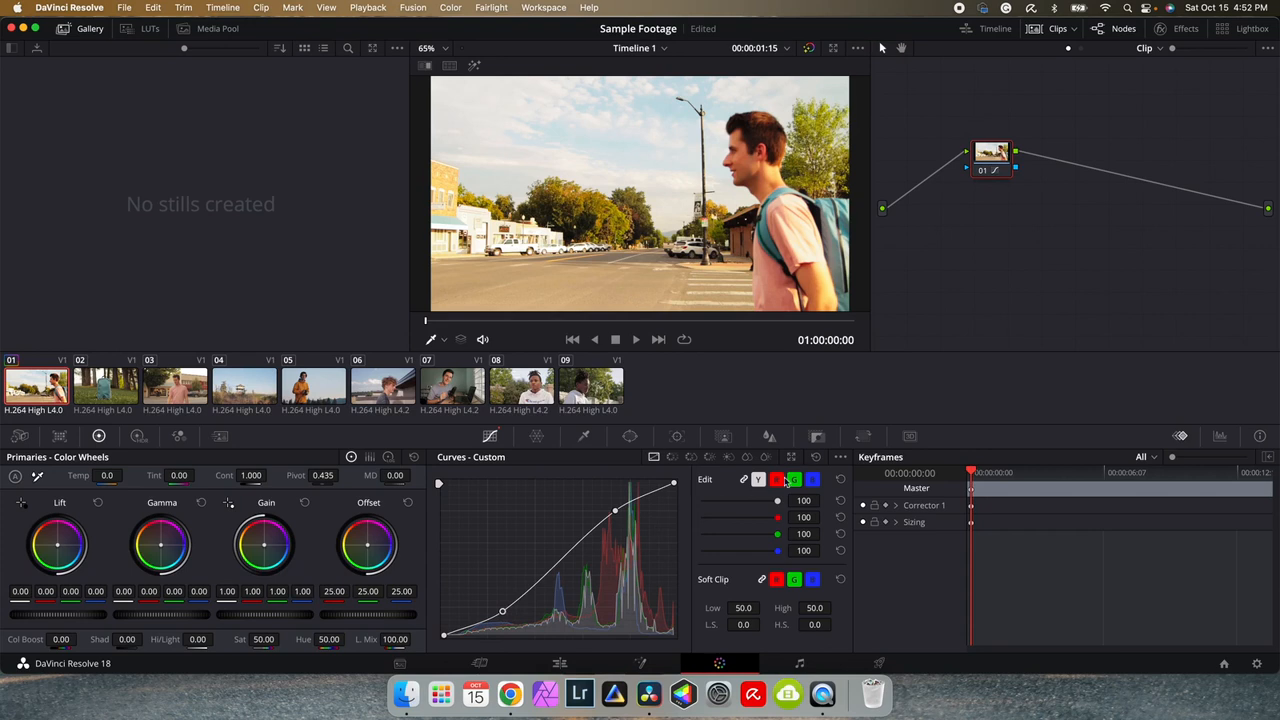
click(817, 460)
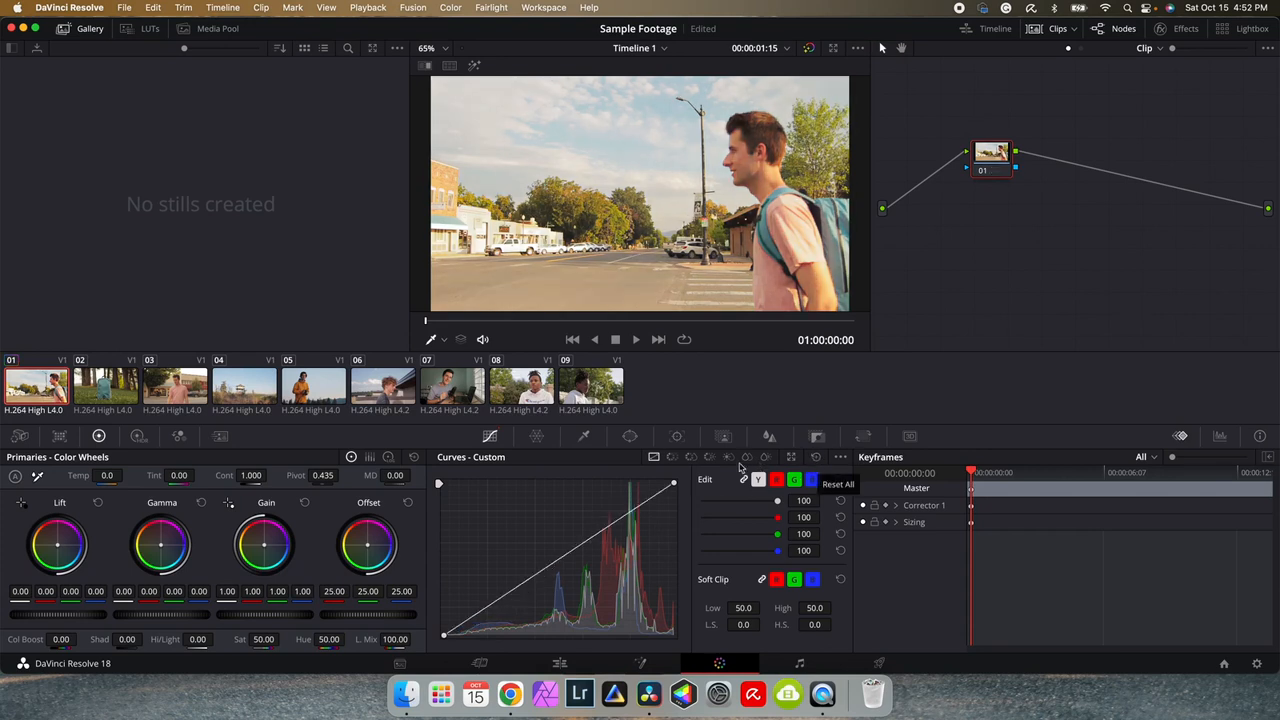
Step: On the Hue vs Hue curve, anchor both sides of the blue sky range and rotate the hue between them to about -63
click(670, 461)
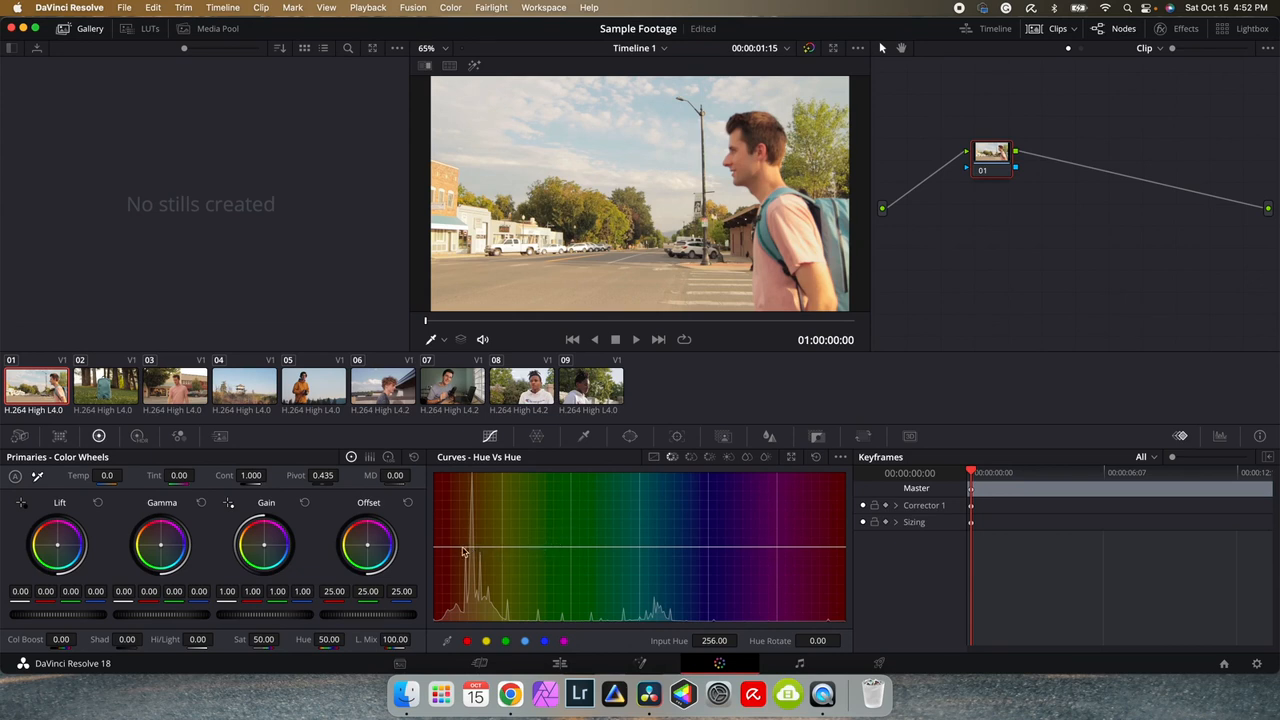
click(620, 549)
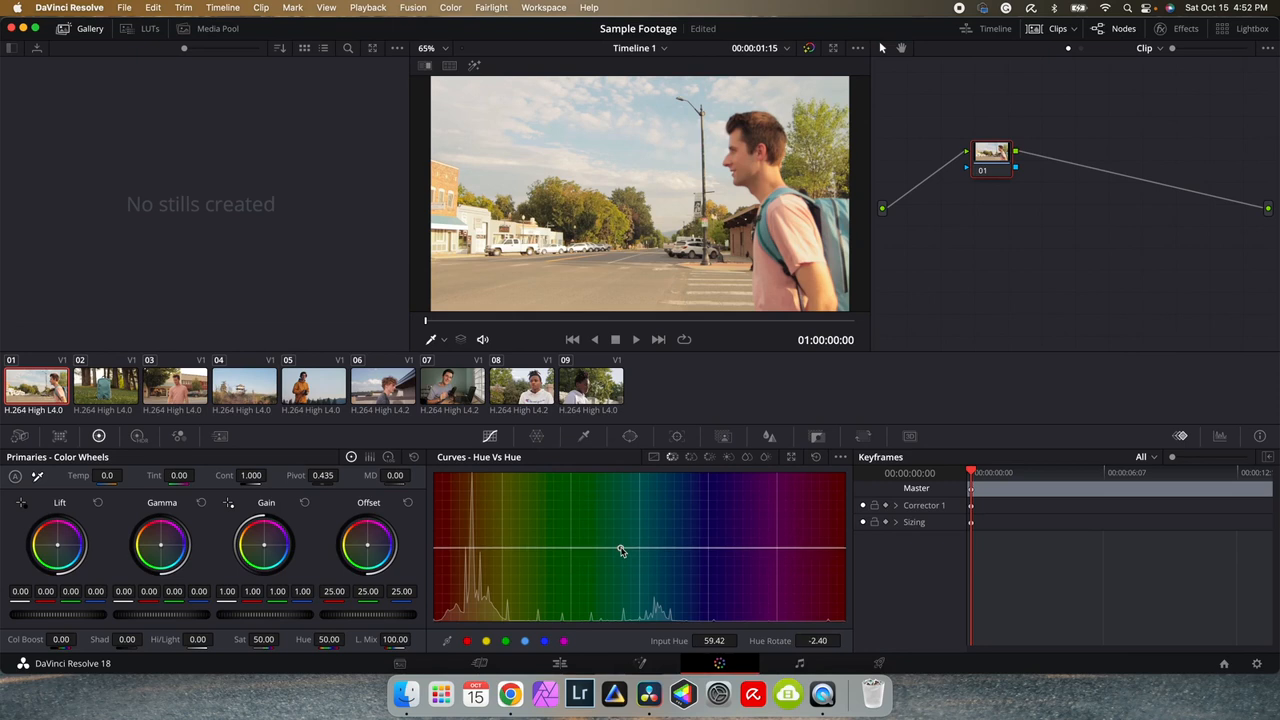
click(700, 548)
drag(658, 548, 648, 580)
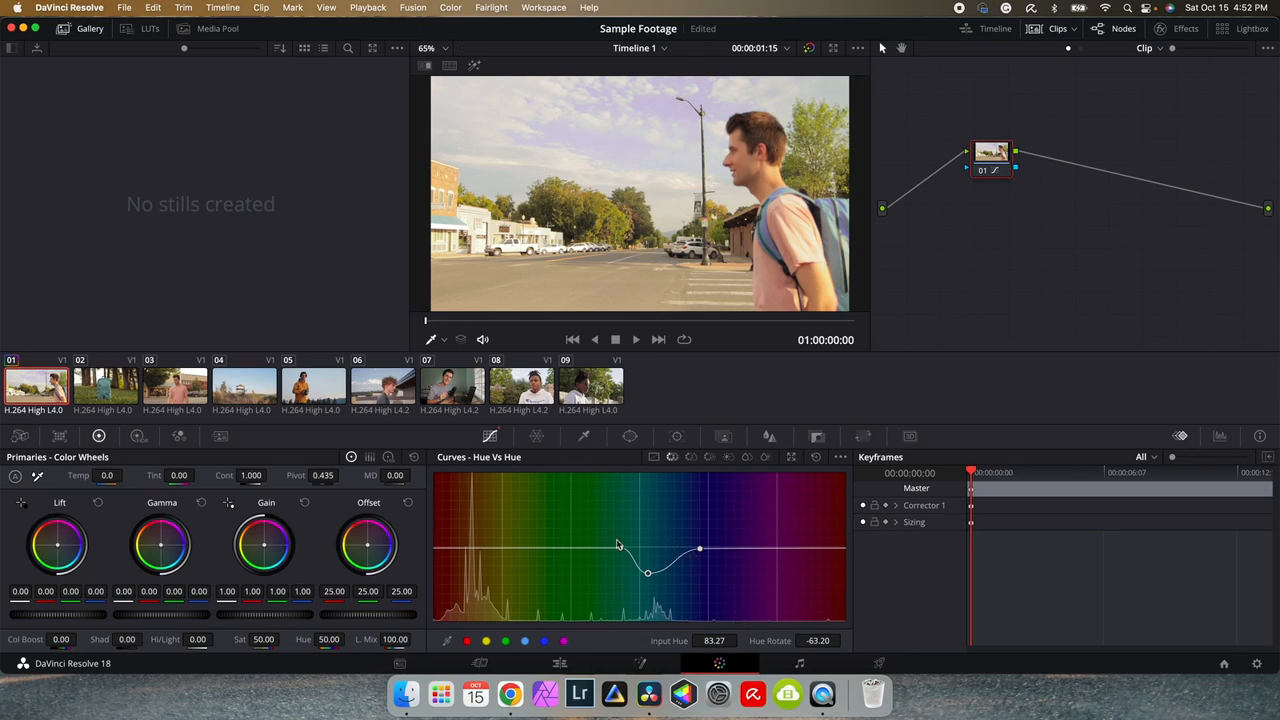
Step: Reset the Hue vs Hue curve, try a saturation change on the blue sky range with Hue vs Sat, and reset it
click(817, 458)
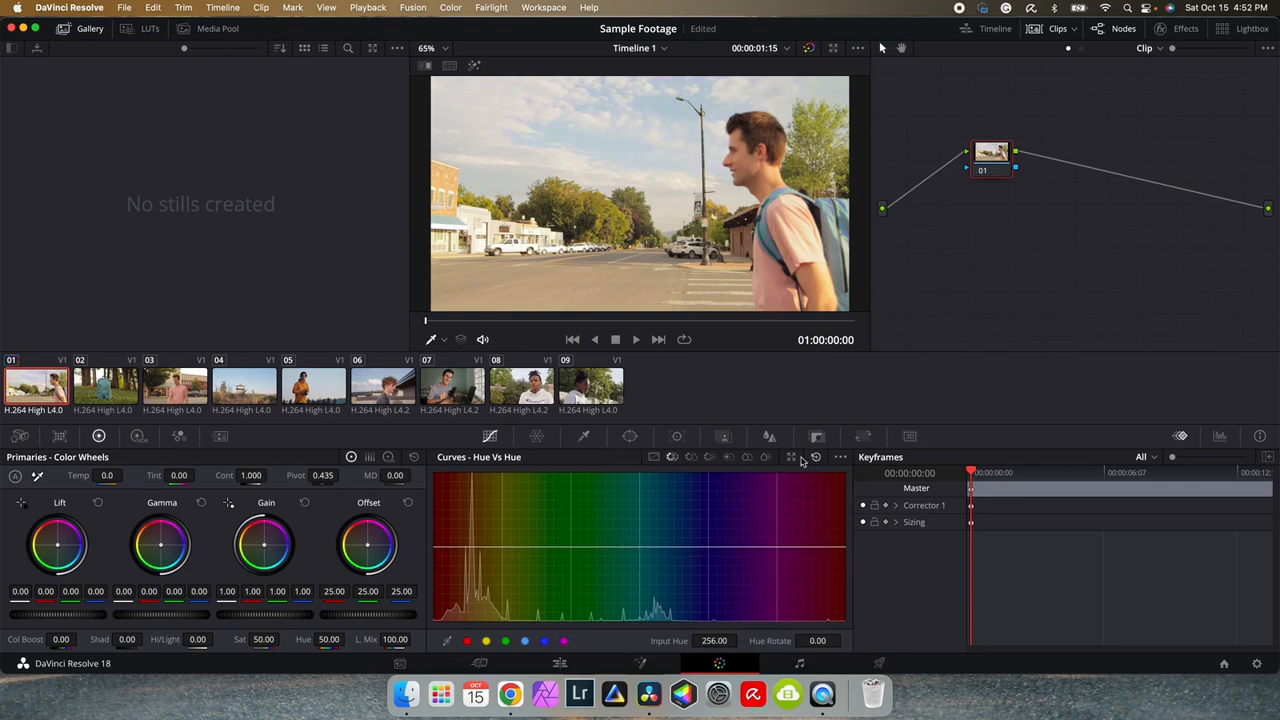
click(691, 457)
drag(651, 551, 597, 551)
drag(727, 512, 715, 548)
drag(650, 509, 655, 557)
click(815, 457)
Step: Try Lum vs Sat with saturation 1.23 in the shadows and 0.62 in the highlights, and reset the curve
click(710, 457)
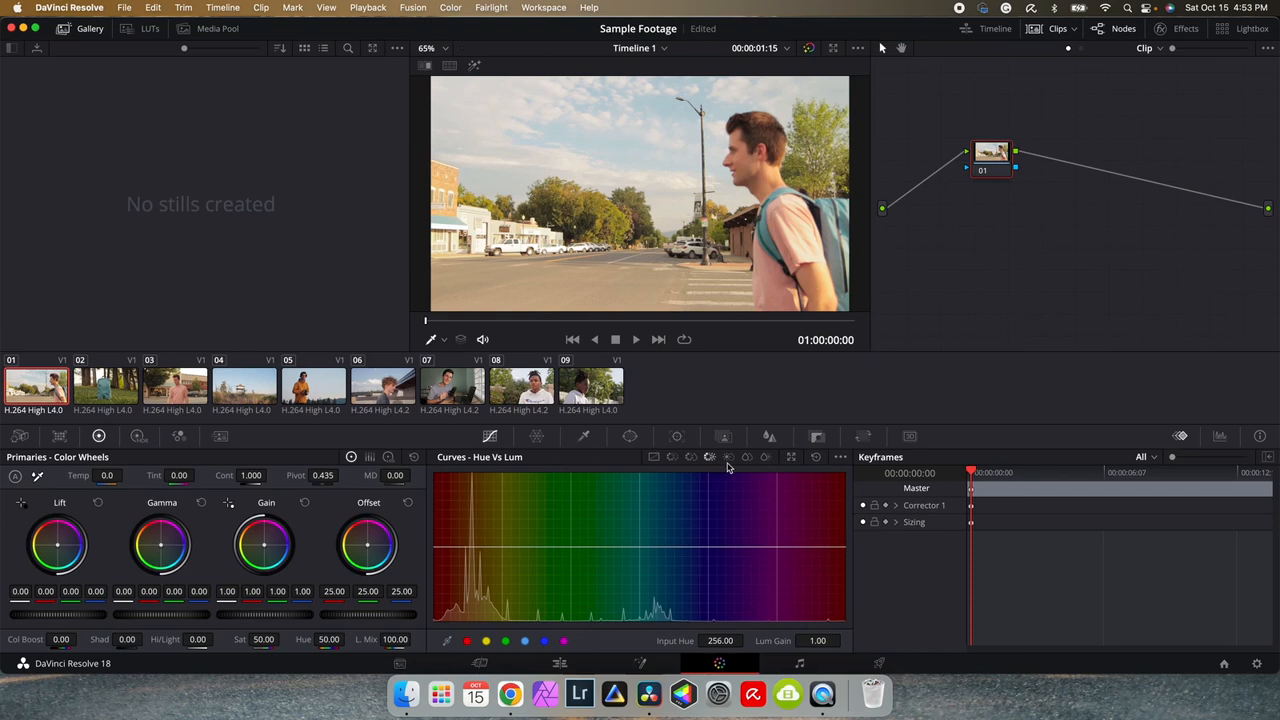
click(729, 457)
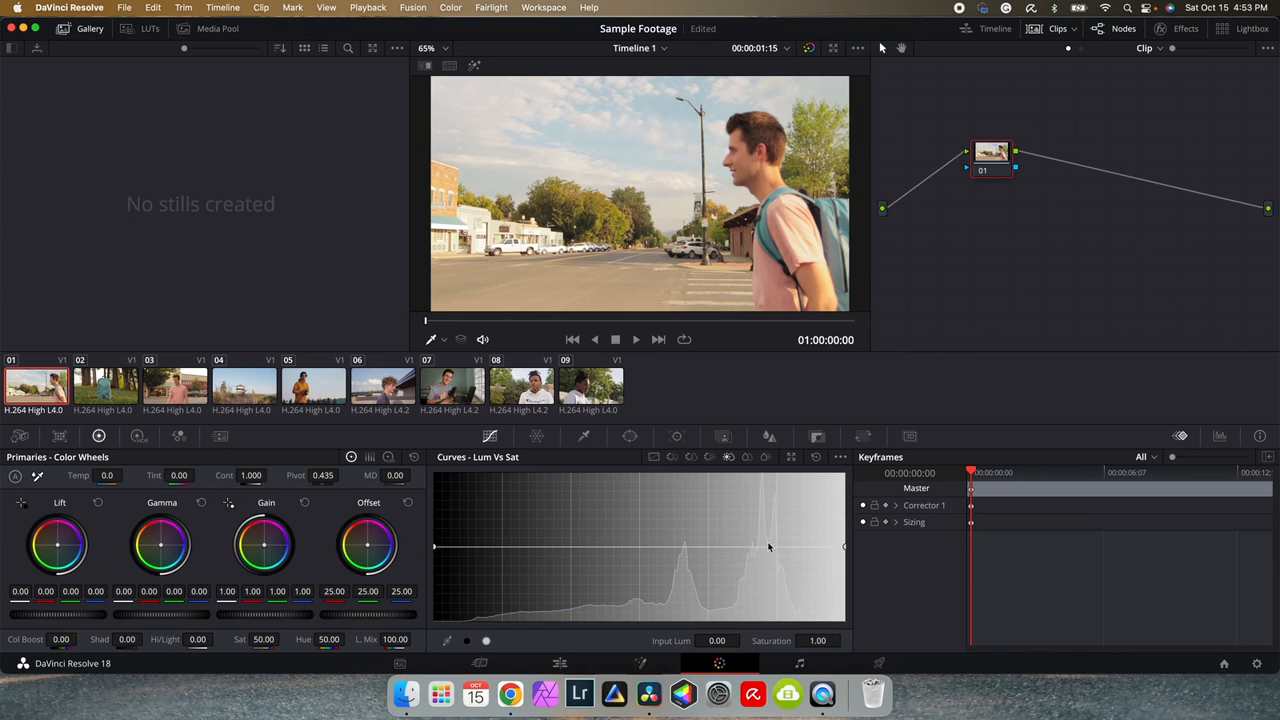
drag(770, 548, 769, 512)
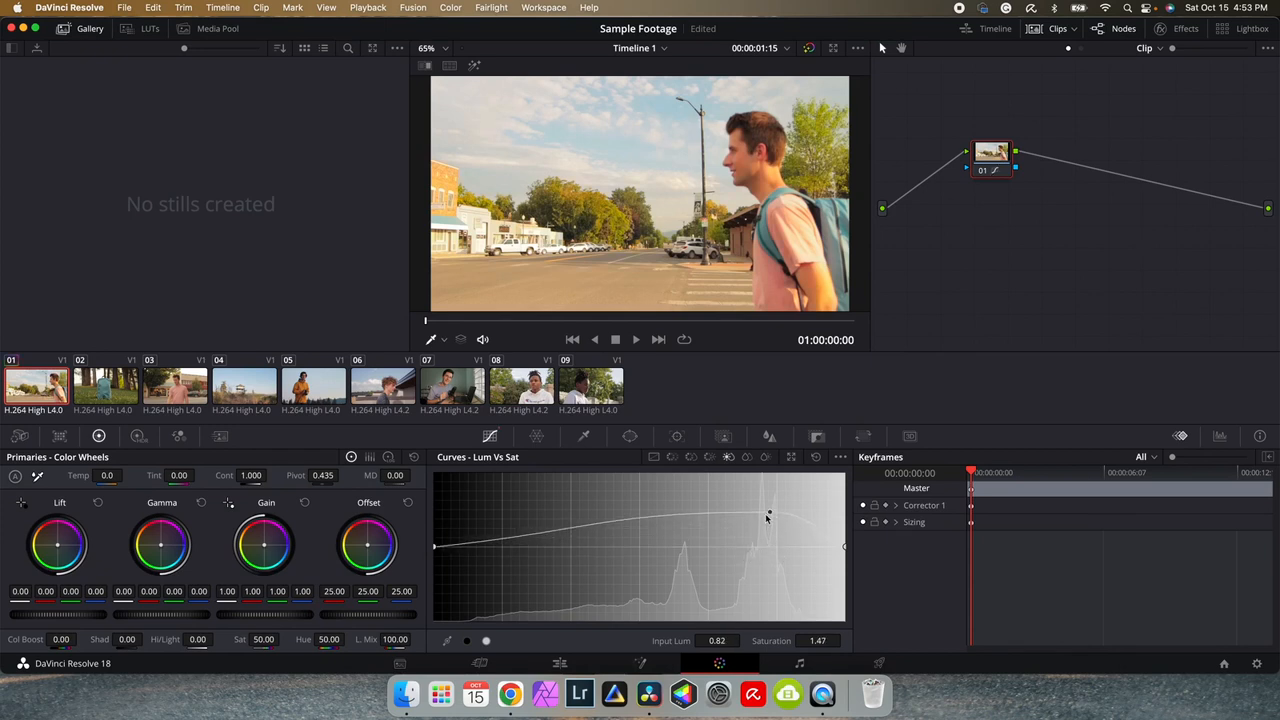
mouse_move(525, 541)
mouse_down()
mouse_move(526, 583)
mouse_move(528, 529)
mouse_up()
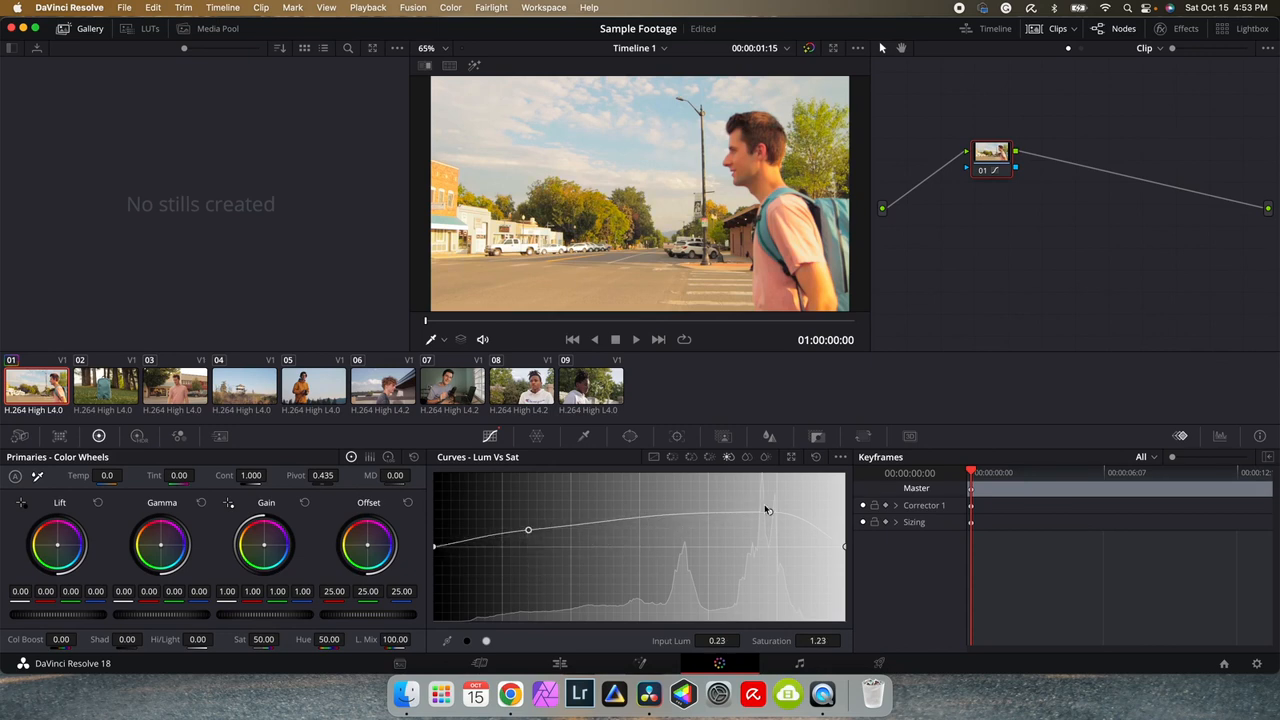
drag(766, 511, 770, 577)
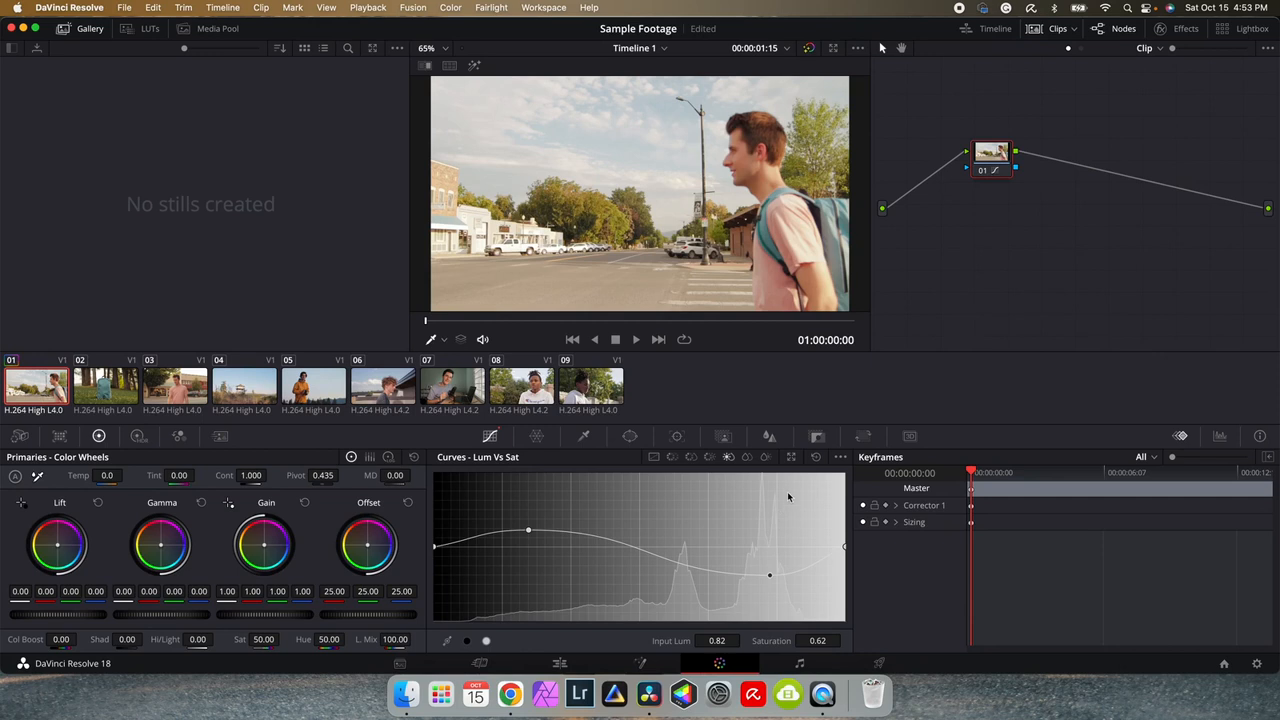
click(816, 457)
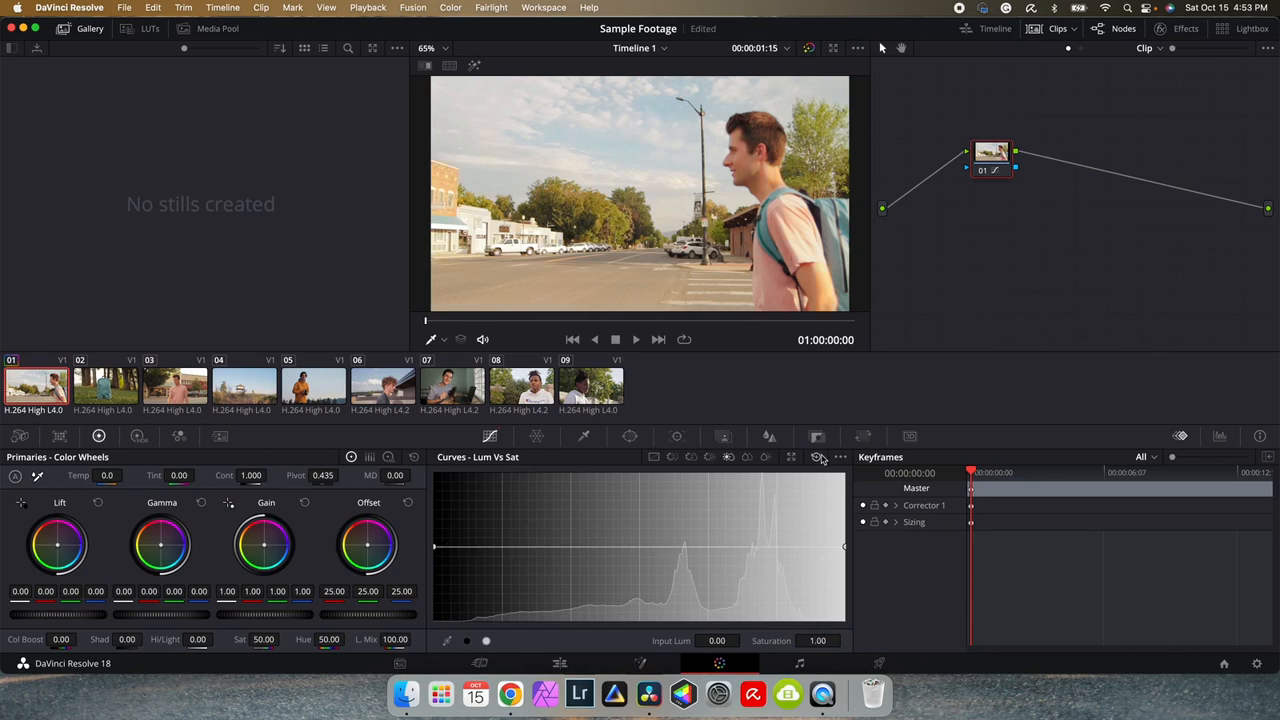
Step: Look at the Sat vs Sat and Sat vs Lum curves and return to the custom curve
click(747, 458)
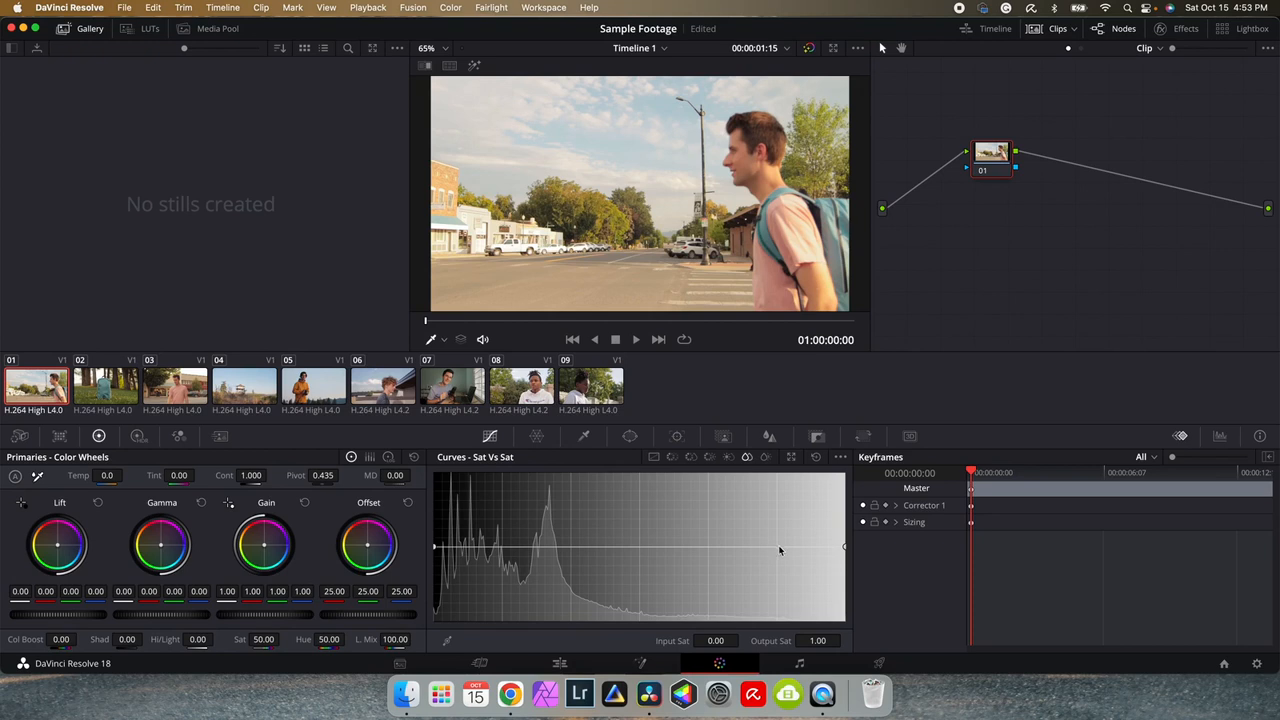
click(765, 457)
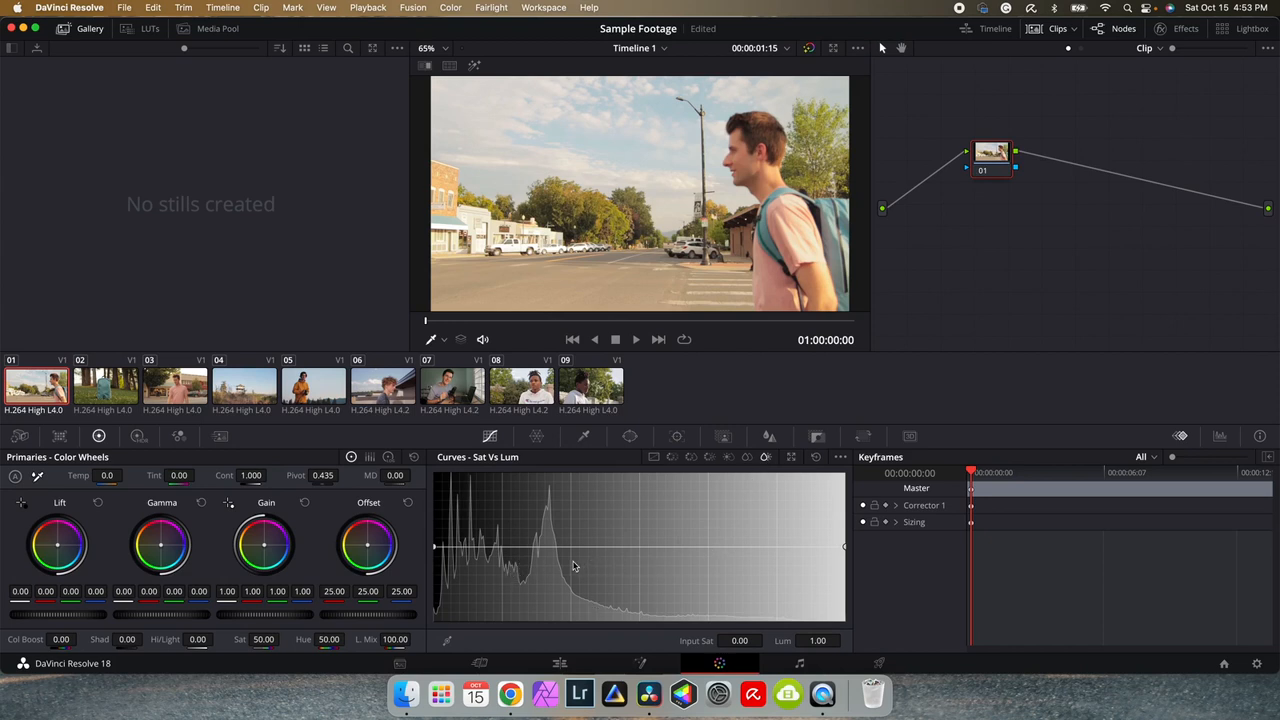
click(654, 458)
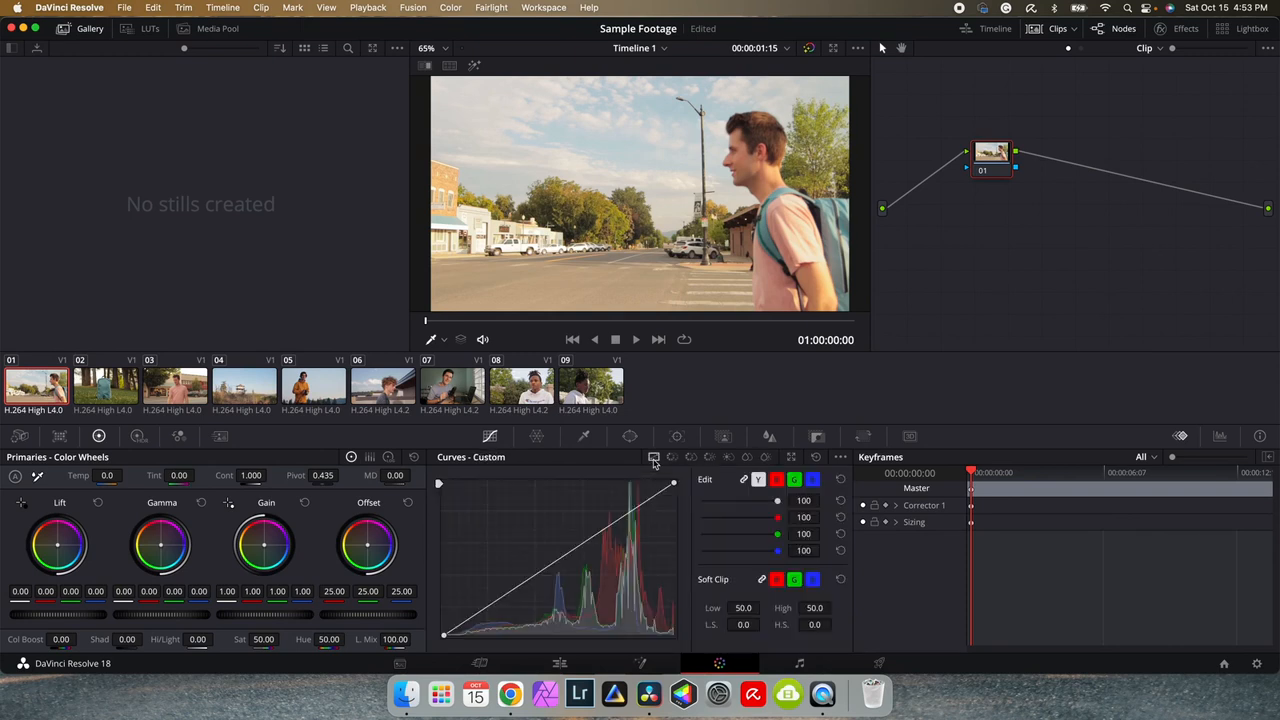
Step: In the Color Warper, try shifting the outer red point and pulling the neutral center to 0.86 saturation toward red, resetting the grid each time
click(537, 437)
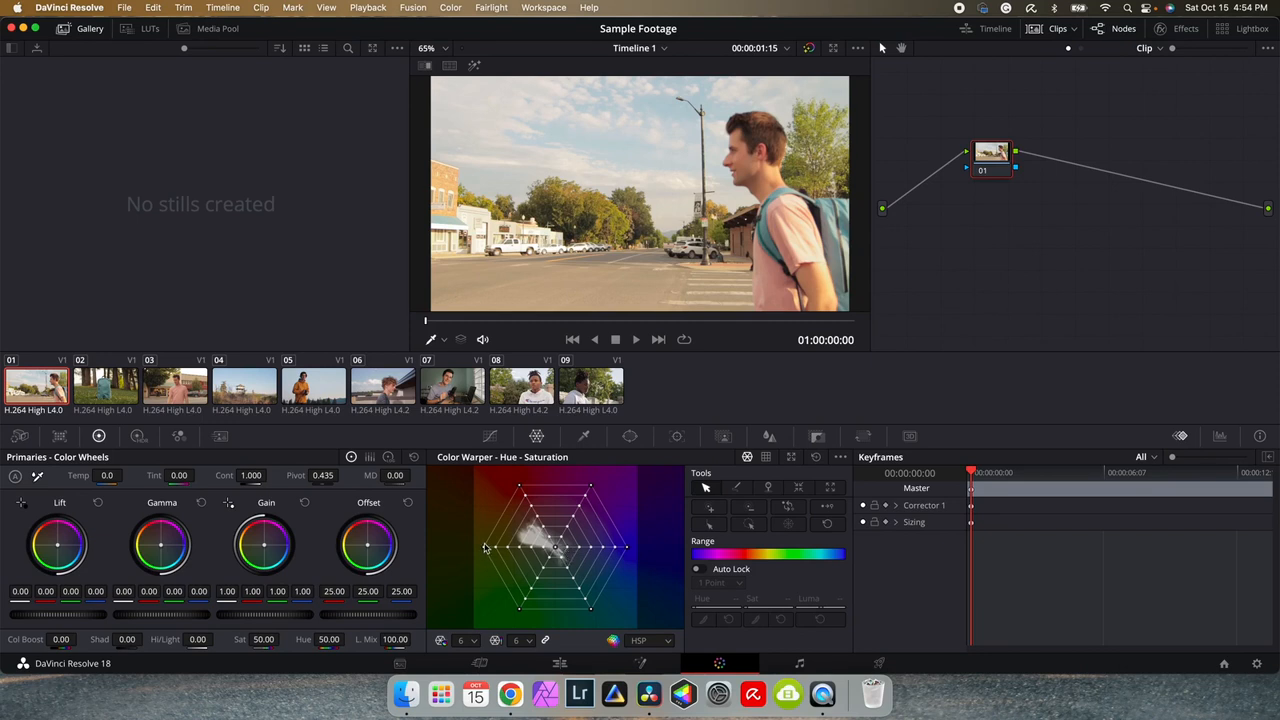
mouse_move(519, 489)
mouse_down()
mouse_move(500, 515)
mouse_move(574, 484)
mouse_move(480, 542)
mouse_move(576, 493)
mouse_move(514, 506)
mouse_up()
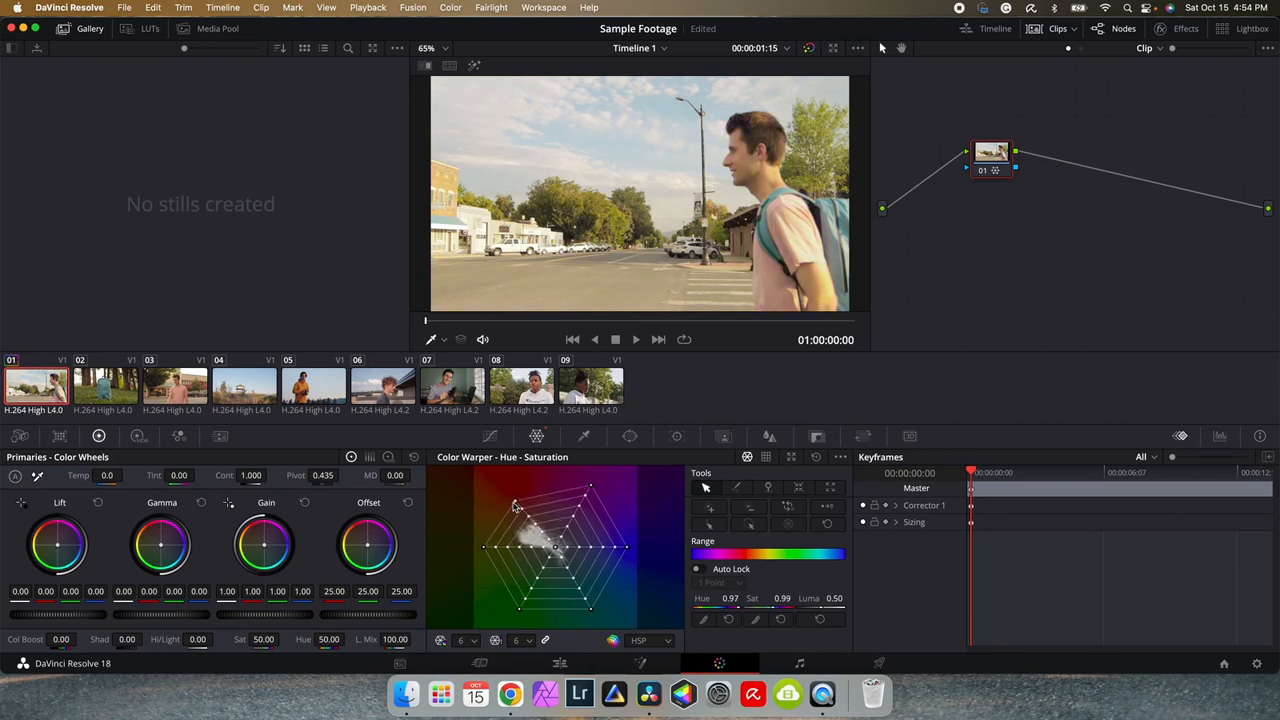
click(815, 457)
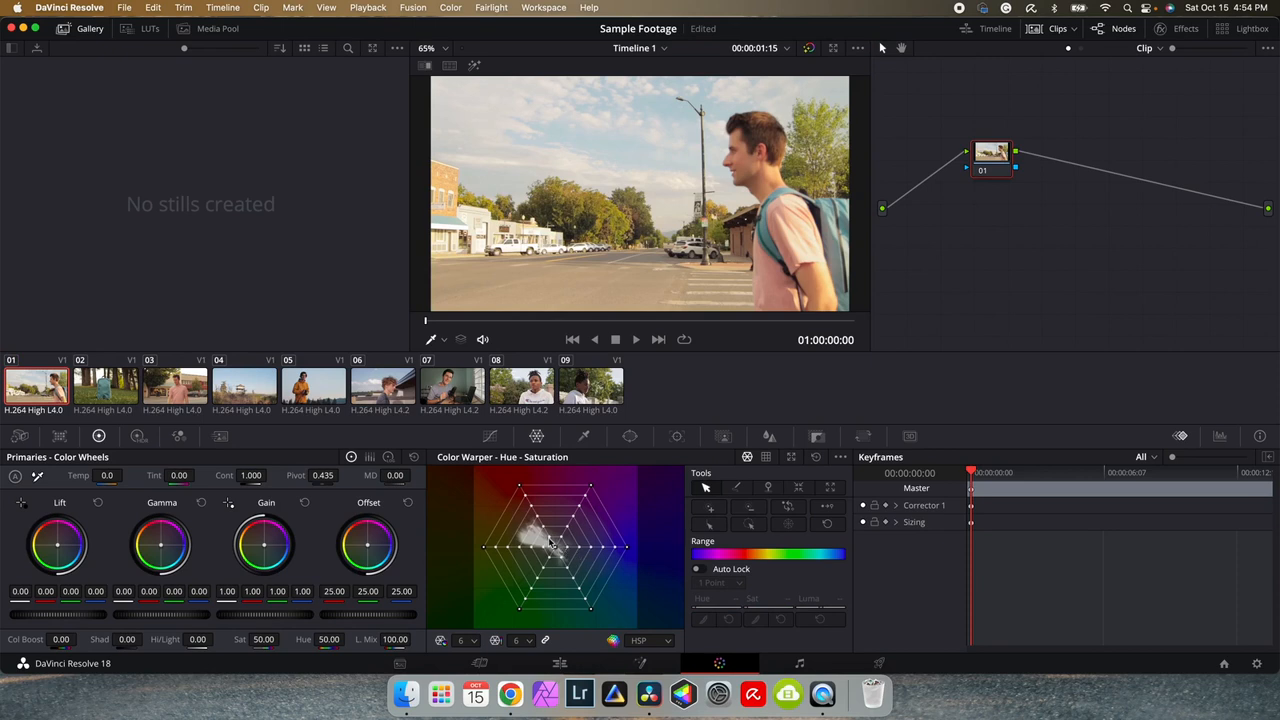
drag(550, 540, 533, 506)
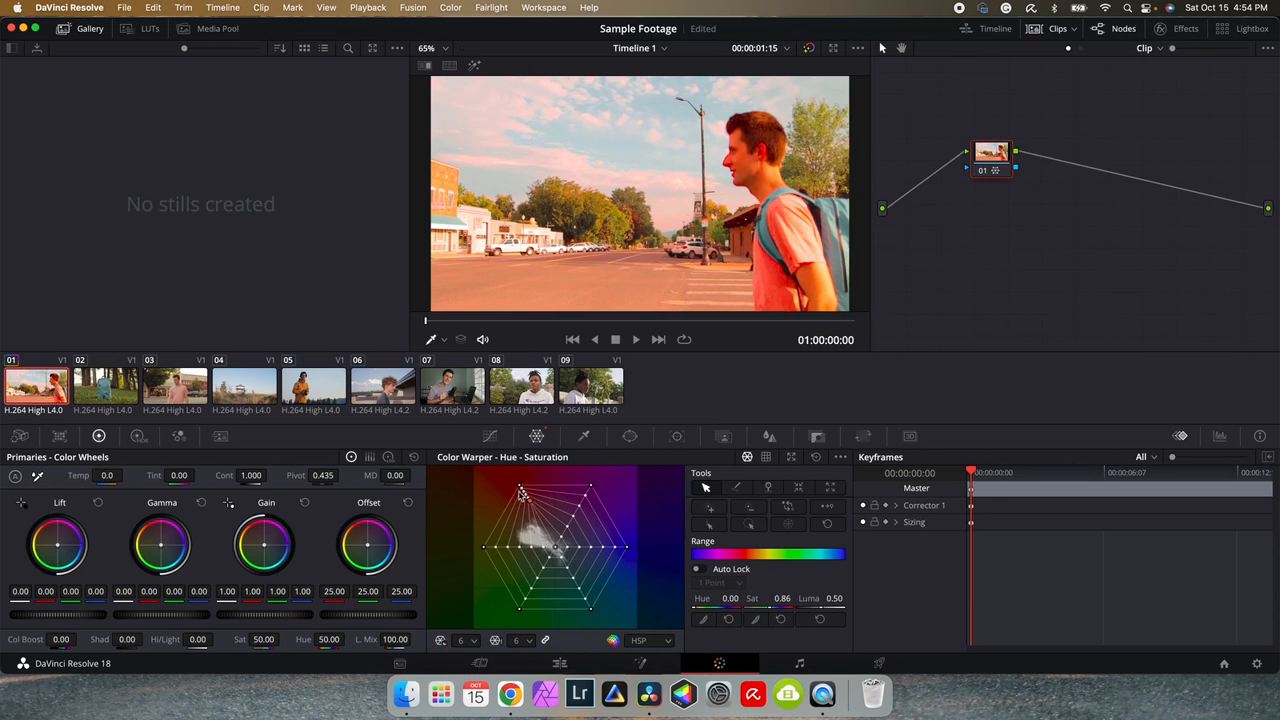
click(815, 458)
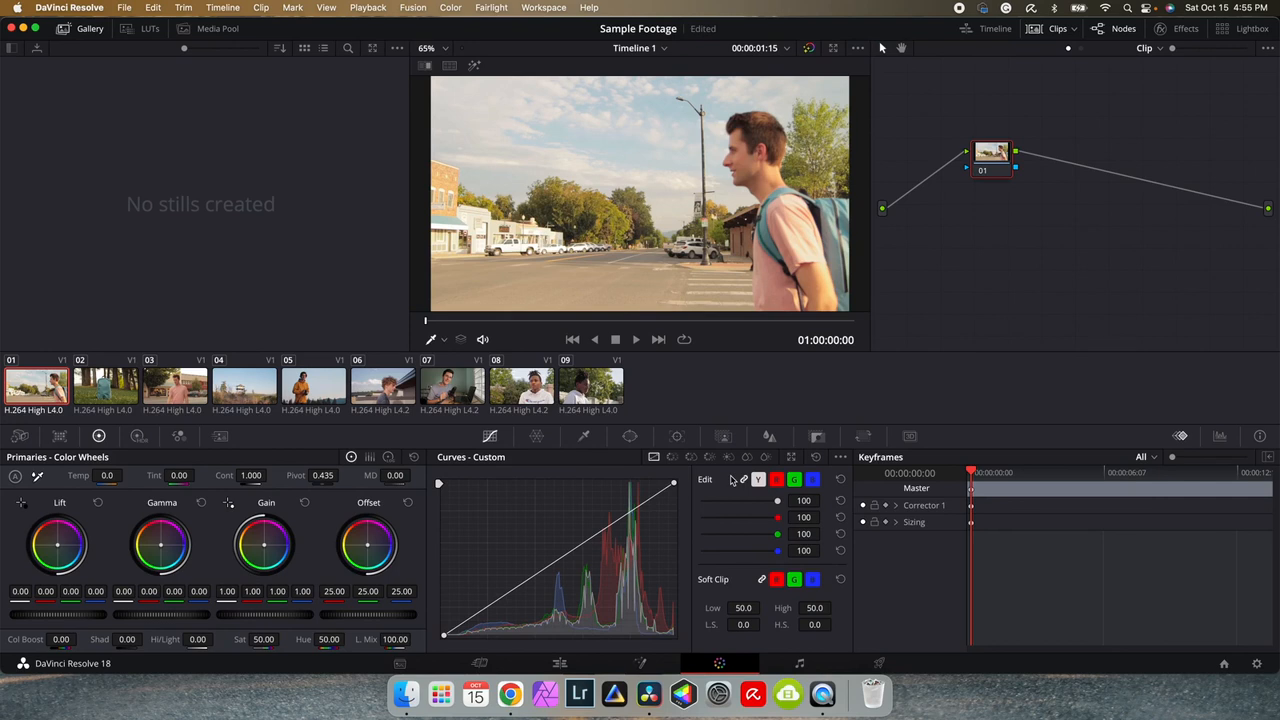
Step: Show the video scopes in place of the keyframes and set the scope type to Waveform
click(1220, 437)
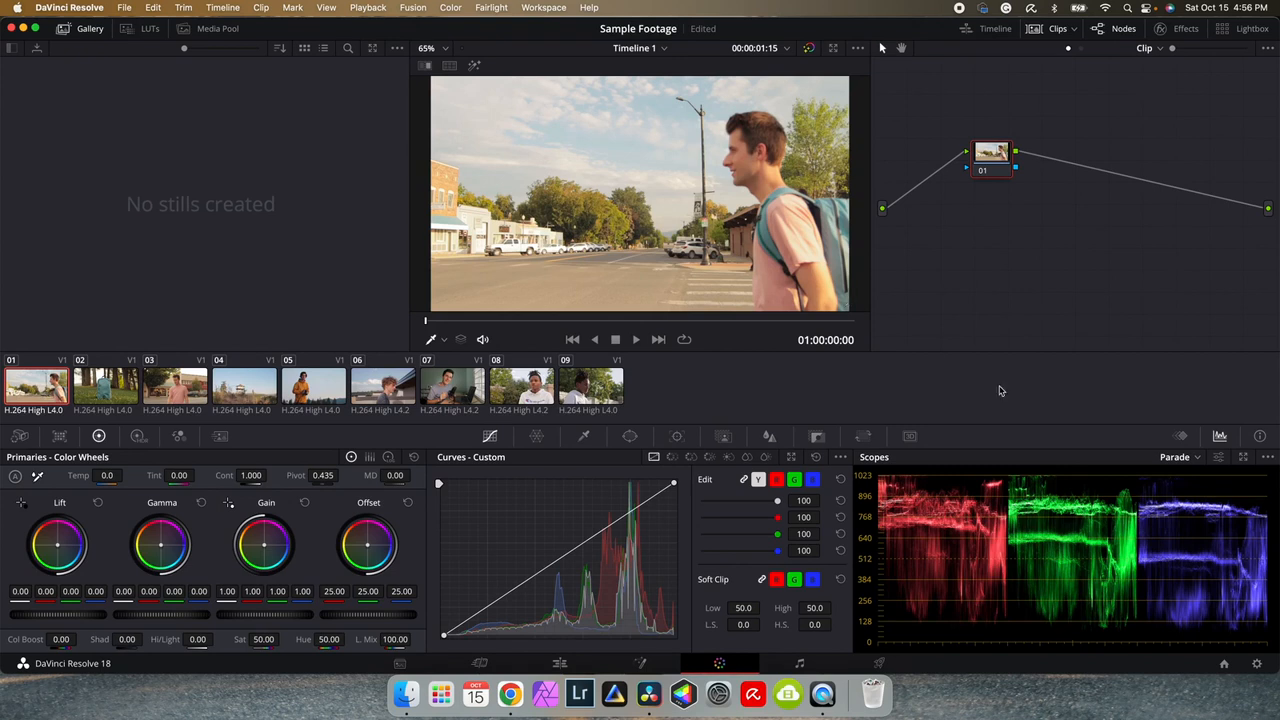
click(1197, 458)
click(1203, 496)
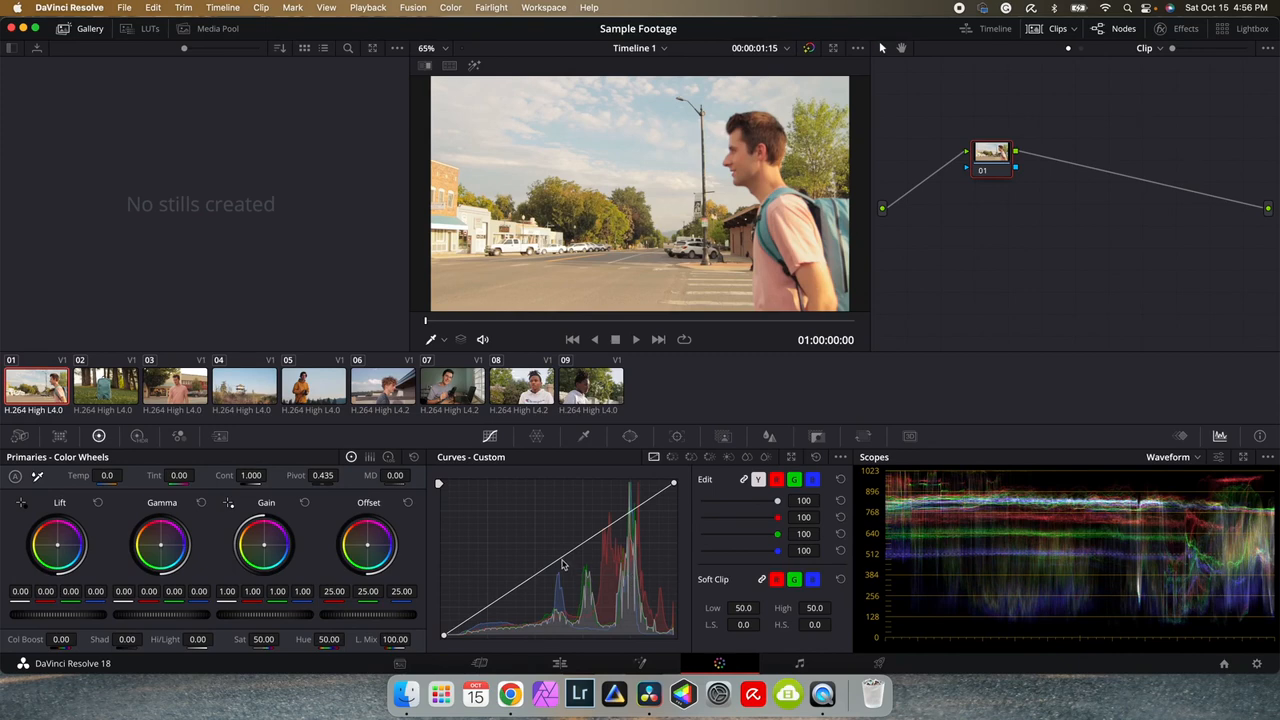
Step: Try a strong midtone lift and an S-shaped contrast on the custom curve while watching the waveform, and reset the curve
drag(561, 563, 534, 517)
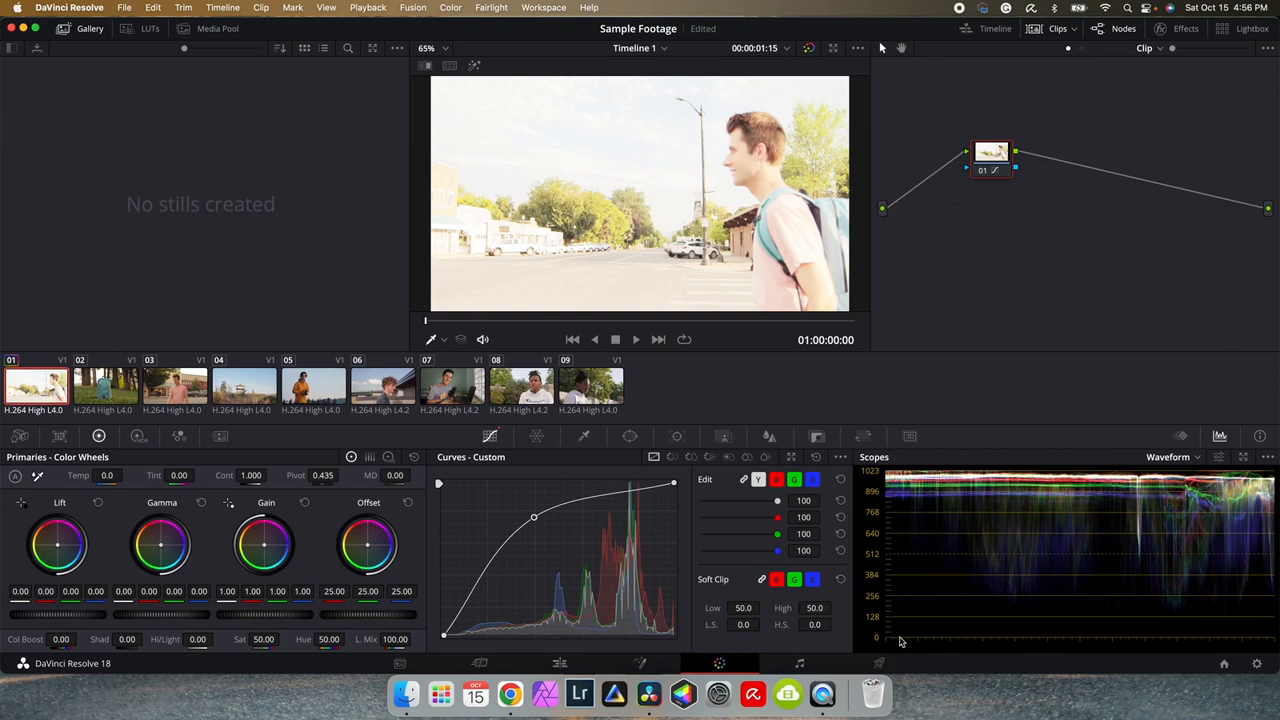
drag(535, 518, 617, 497)
drag(503, 594, 512, 614)
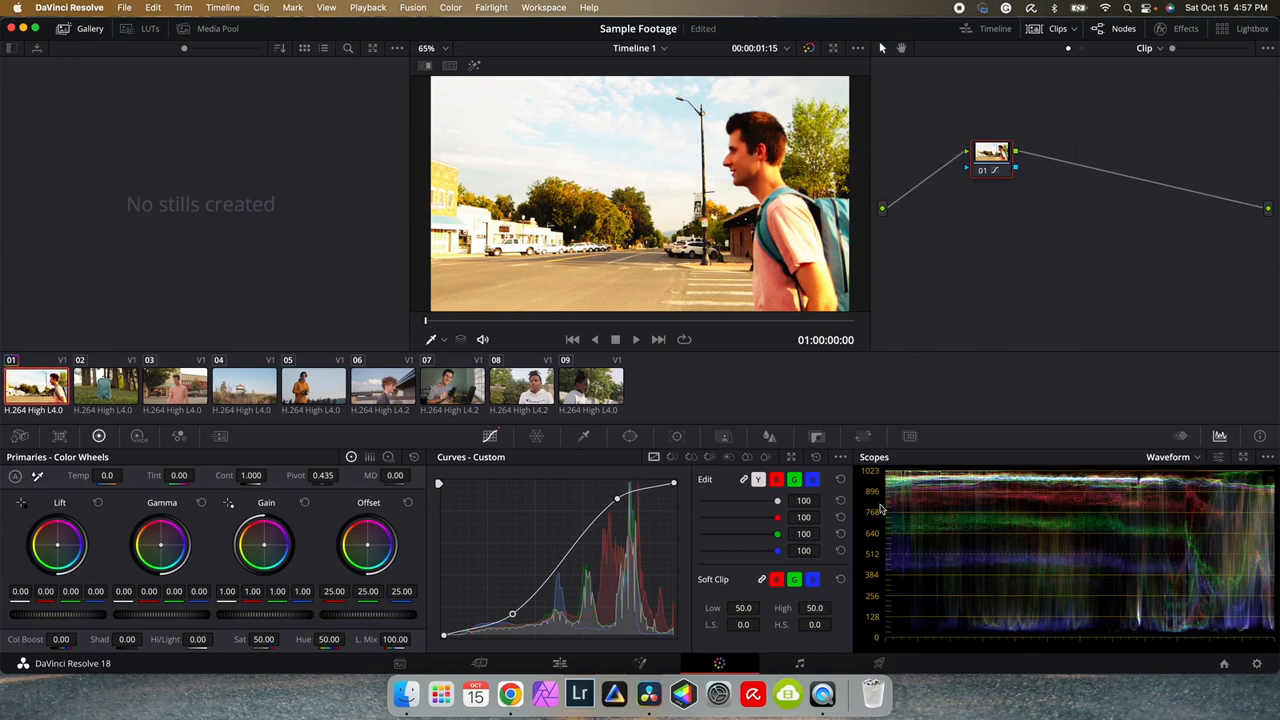
click(816, 457)
Step: Examine the image's hue and saturation on the Vectorscope and bring up the choice of scope types again
click(1170, 457)
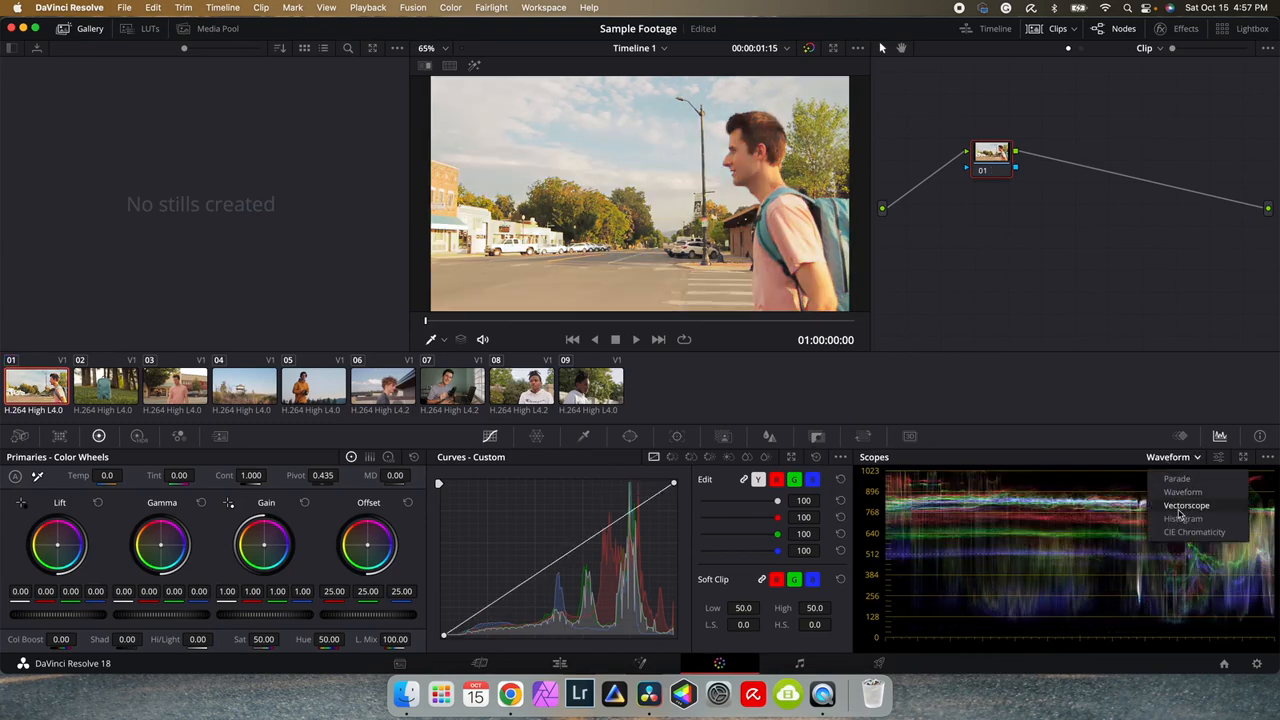
click(1183, 506)
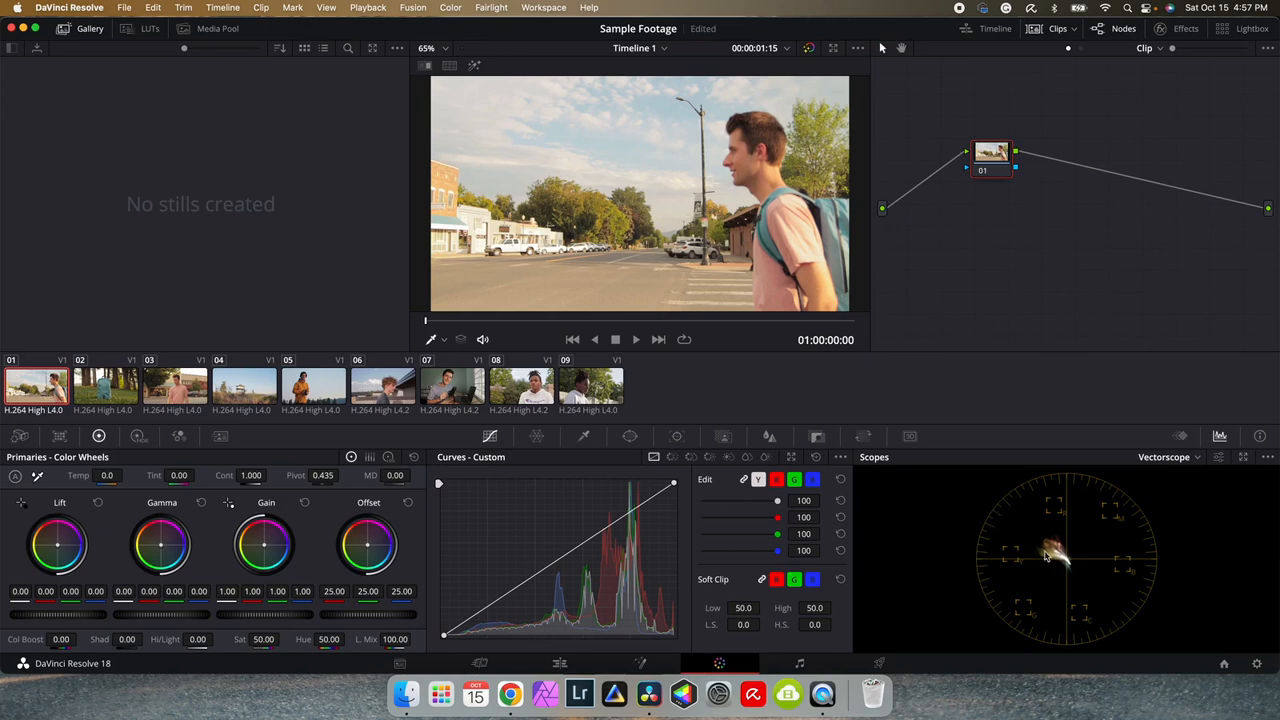
click(1158, 458)
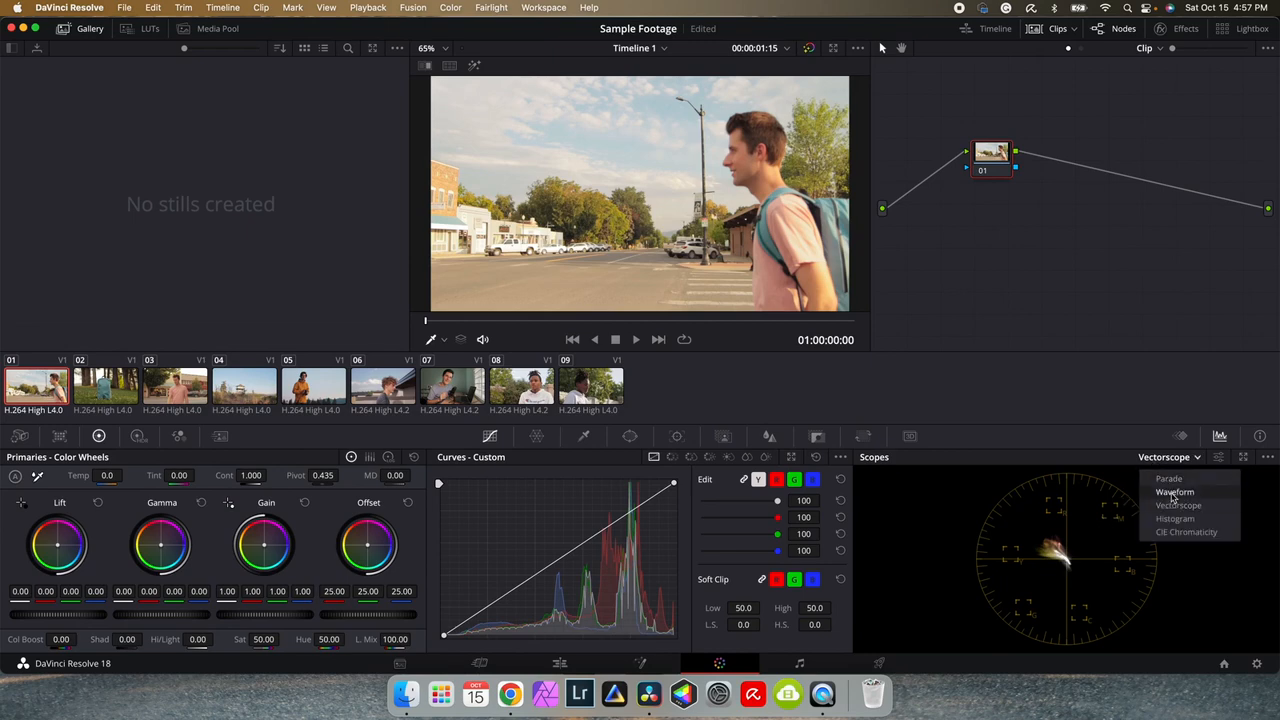